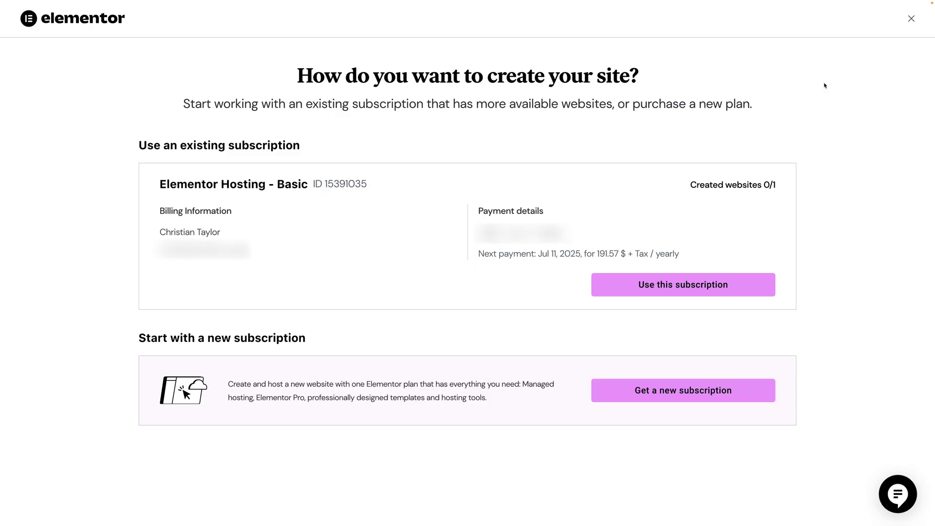
Step: Start Webflow's 'Connect your site to dynamic data' step and view the empty CMS Collections panel
left_click(716, 282)
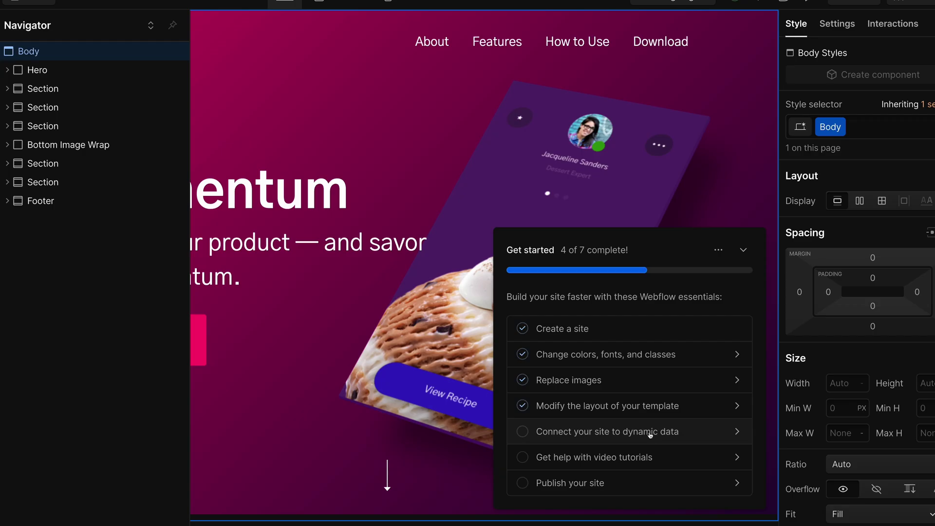
left_click(651, 433)
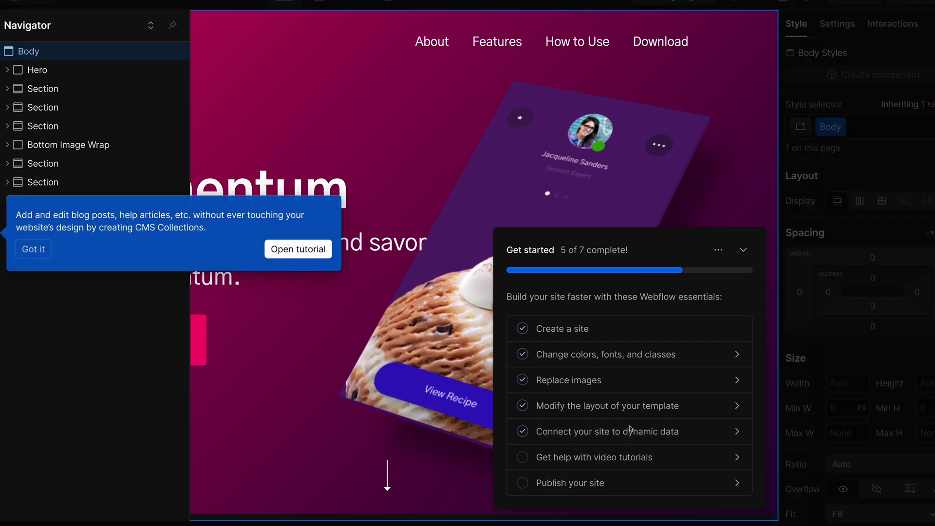
left_click(2, 232)
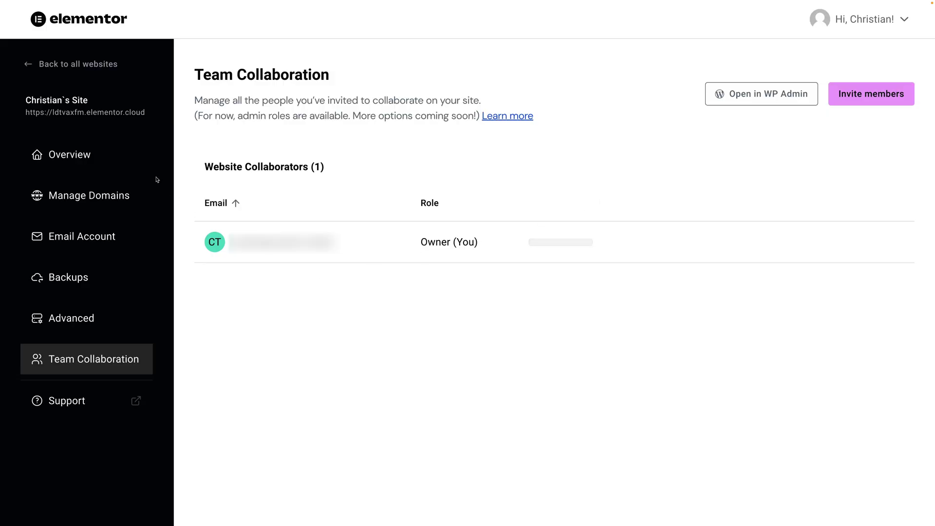
left_click(131, 160)
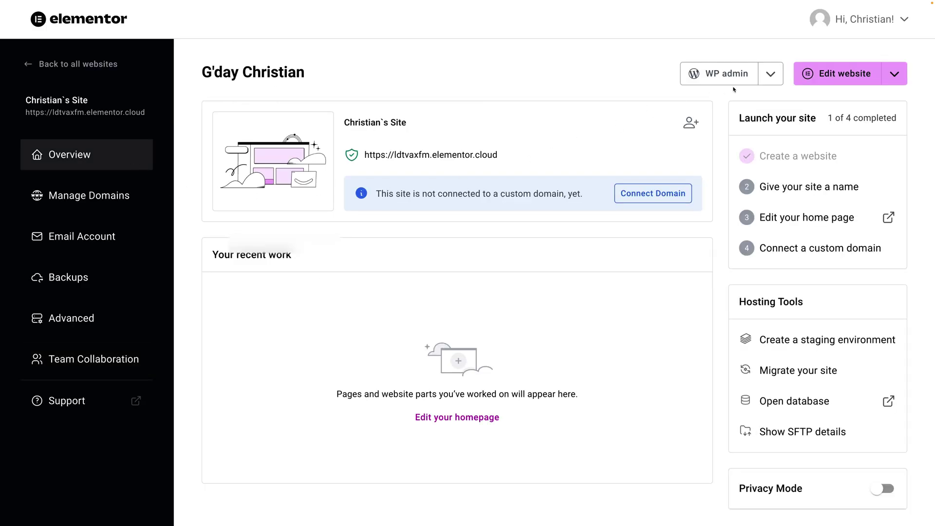
Step: Retype the hero heading as 'Faroe ISLANDS' and bold 'unforgettable' in the subheading
left_click(803, 73)
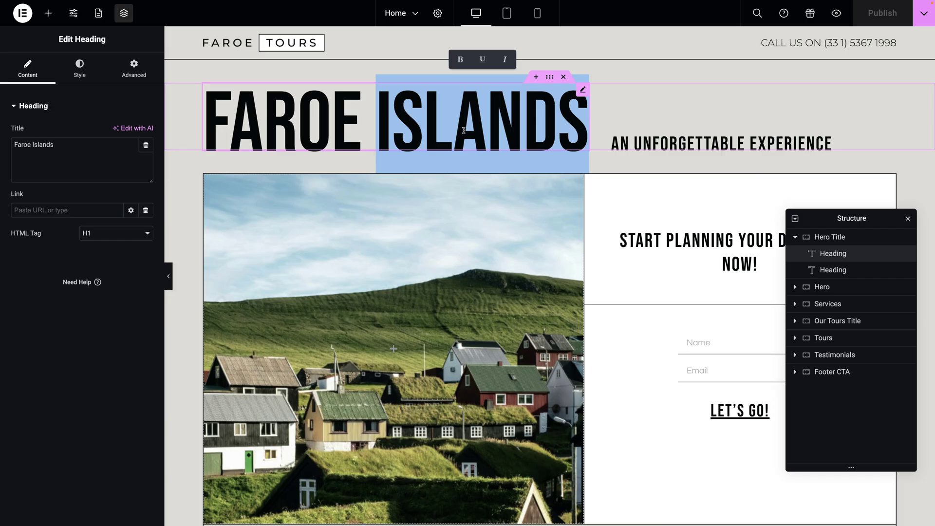
type("ISLANDS")
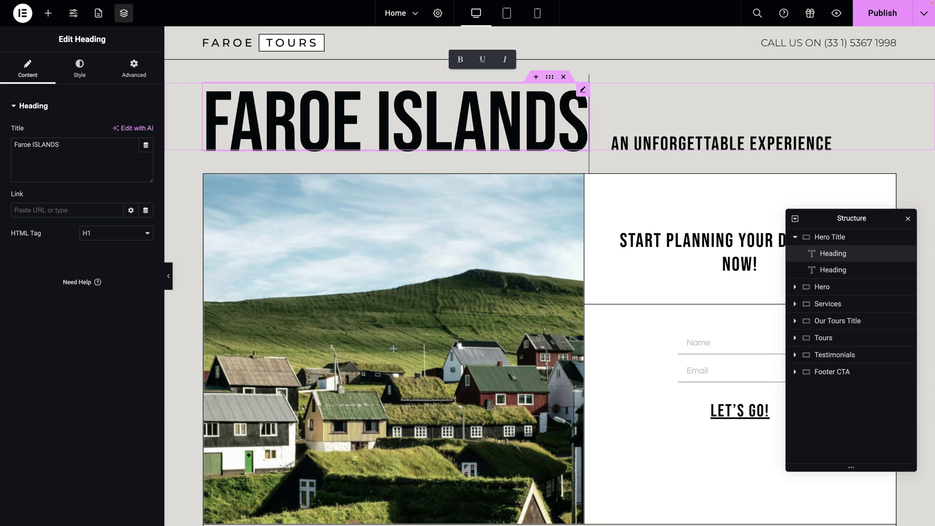
double_click(686, 146)
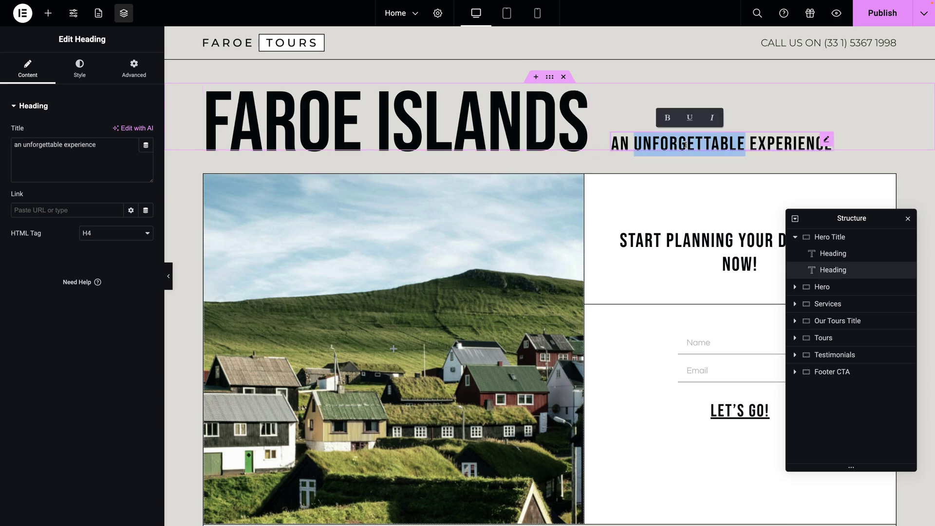
left_click(667, 118)
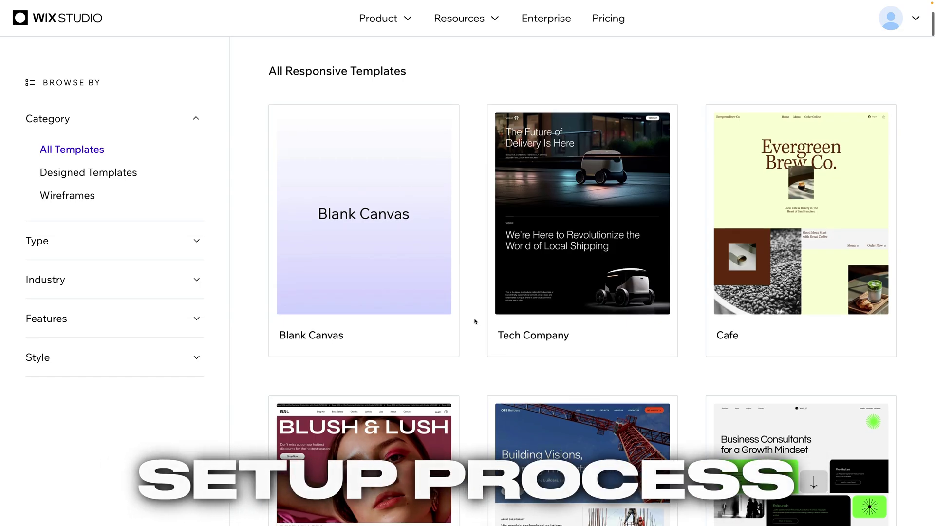
scroll(475, 322, "down", 2)
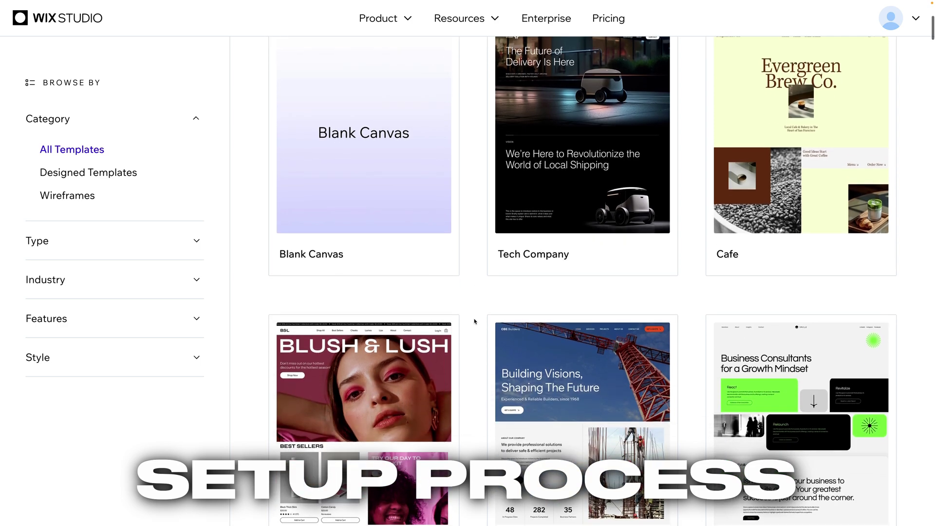
scroll(475, 321, "down", 3)
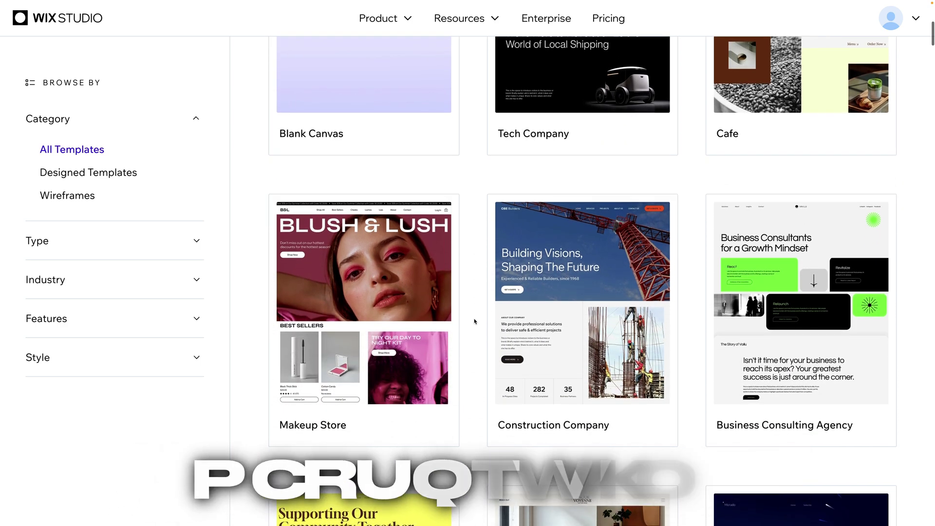
scroll(475, 321, "down", 2)
scroll(474, 321, "down", 1)
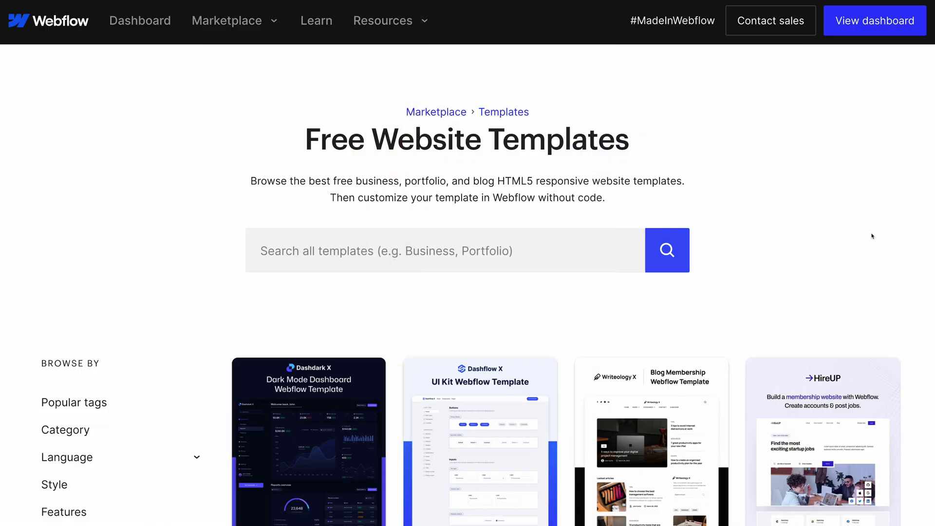
scroll(872, 236, "down", 4)
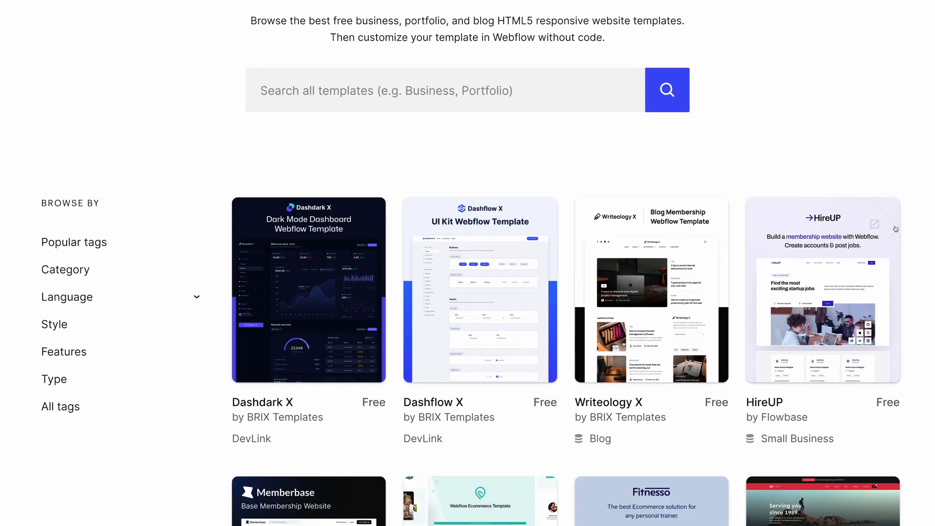
scroll(922, 251, "down", 6)
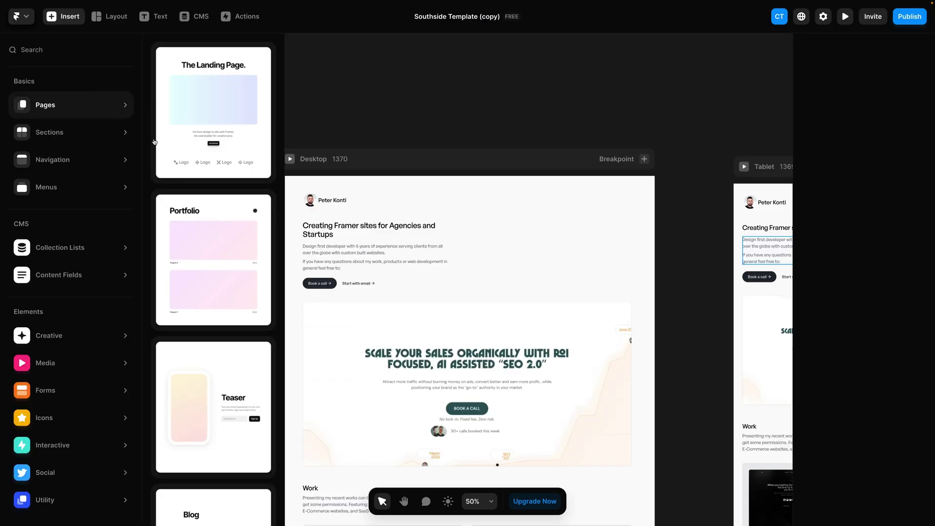
Step: Browse the SaaS templates, open Nashra and create a new Framer site from it
scroll(219, 204, "down", 10)
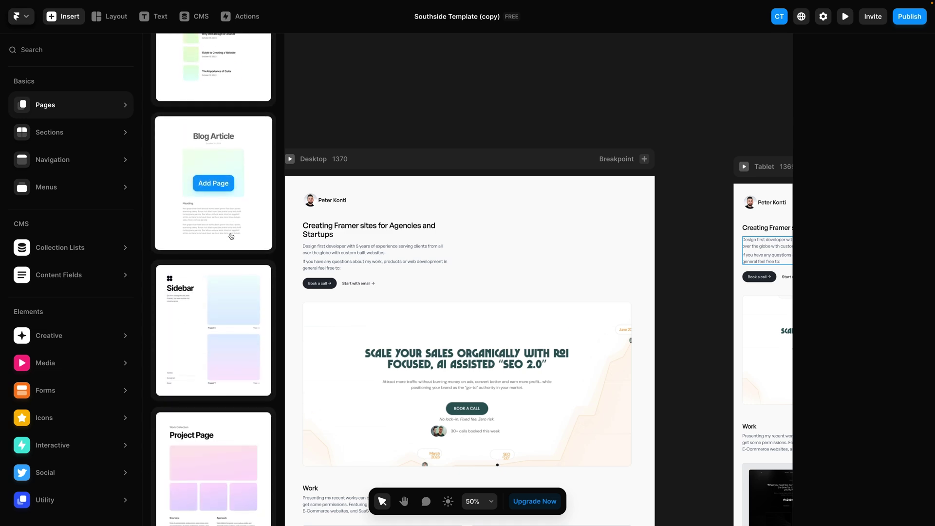
scroll(231, 236, "down", 12)
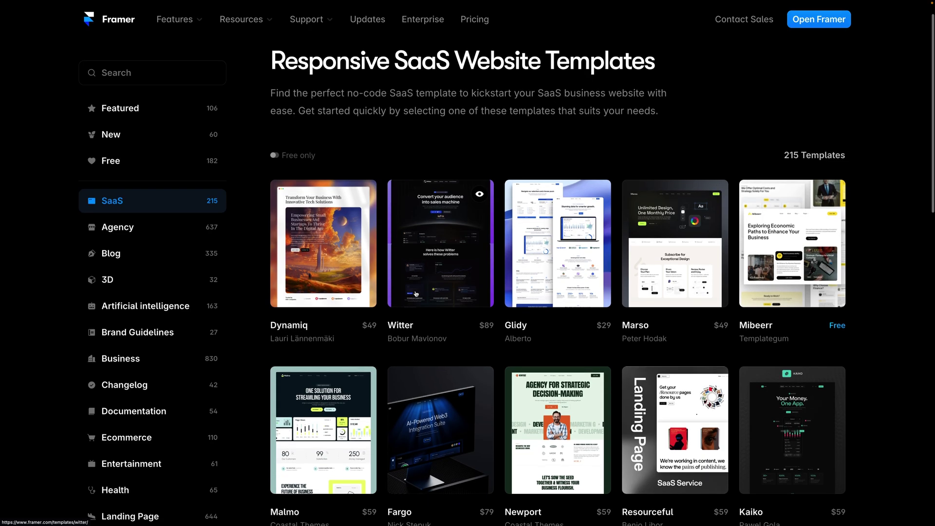
scroll(416, 292, "down", 2)
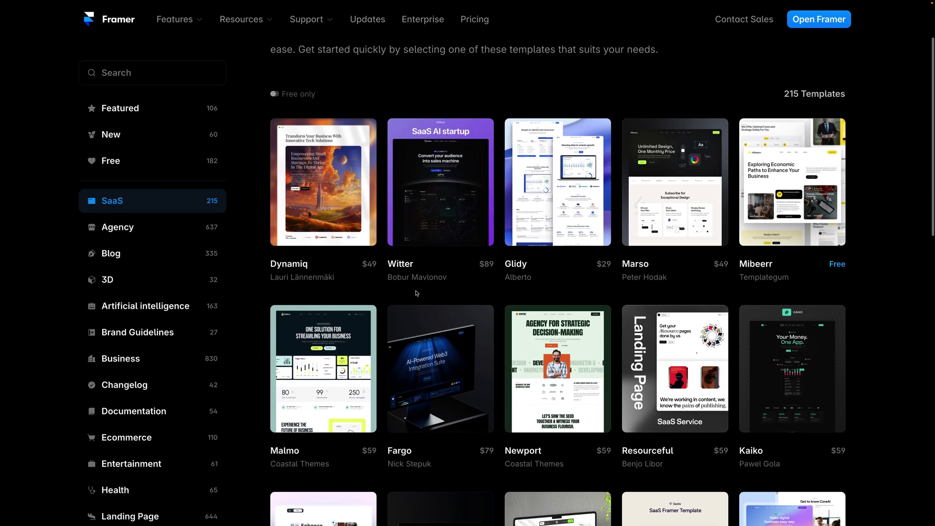
scroll(416, 292, "down", 2)
left_click(416, 292)
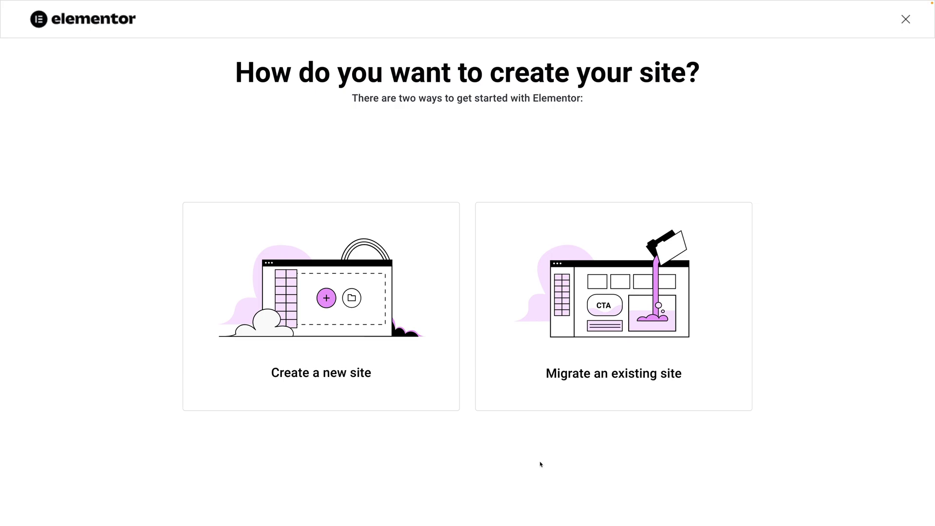
left_click(372, 390)
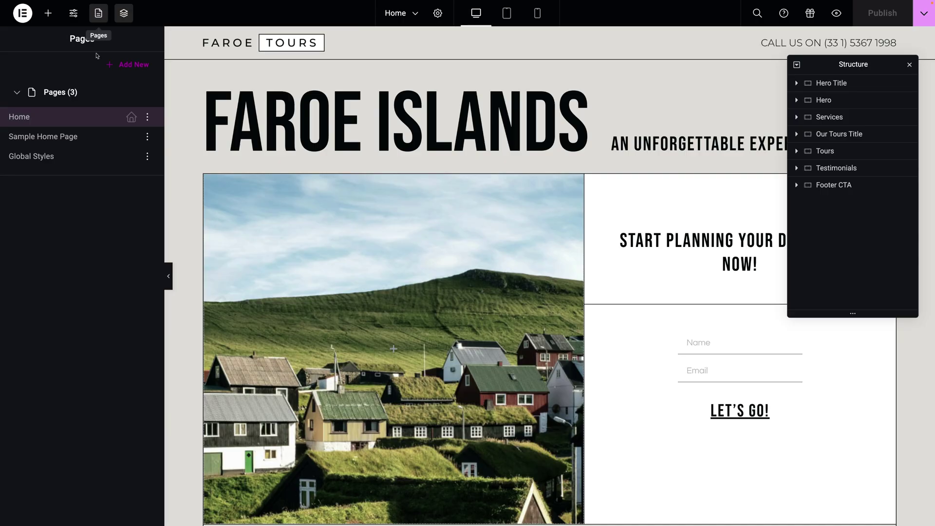
Step: Open the kit's Global Styles page and select the Primary colour swatch, then a Home page image
left_click(94, 163)
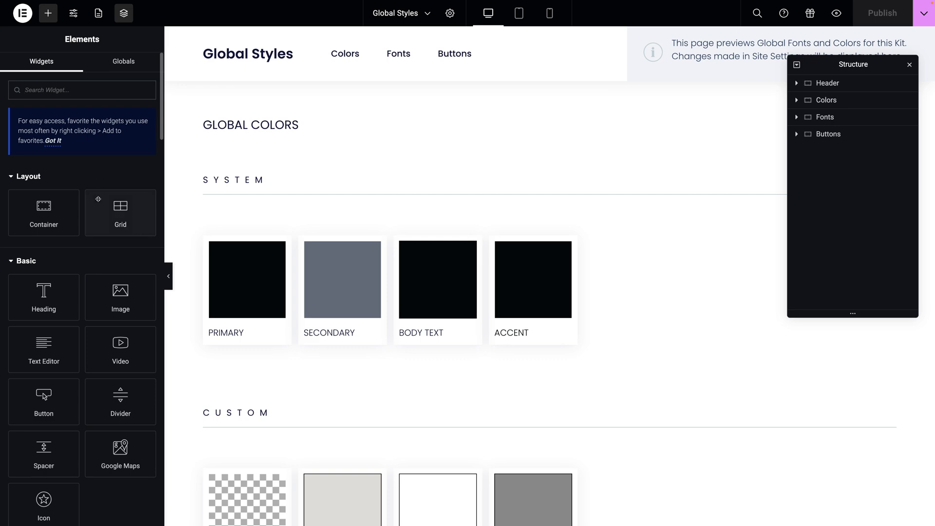
left_click(229, 275)
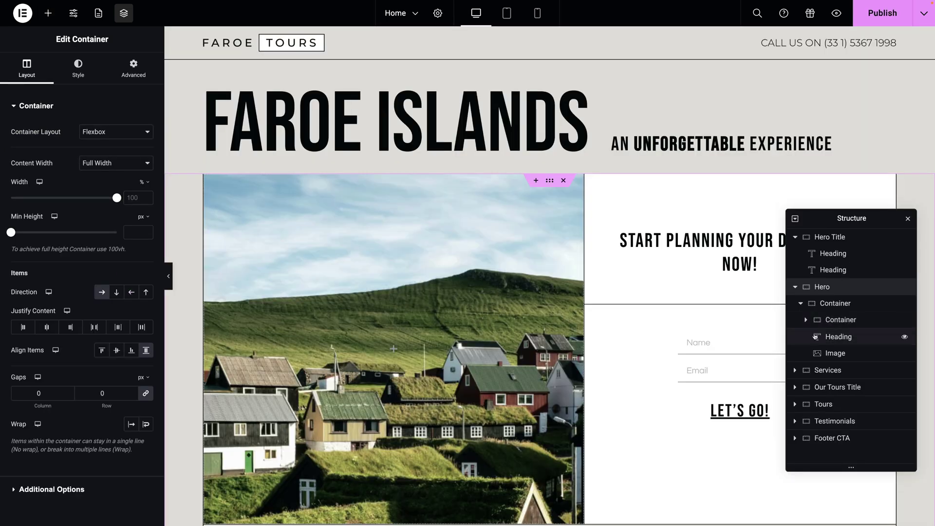
left_click(827, 352)
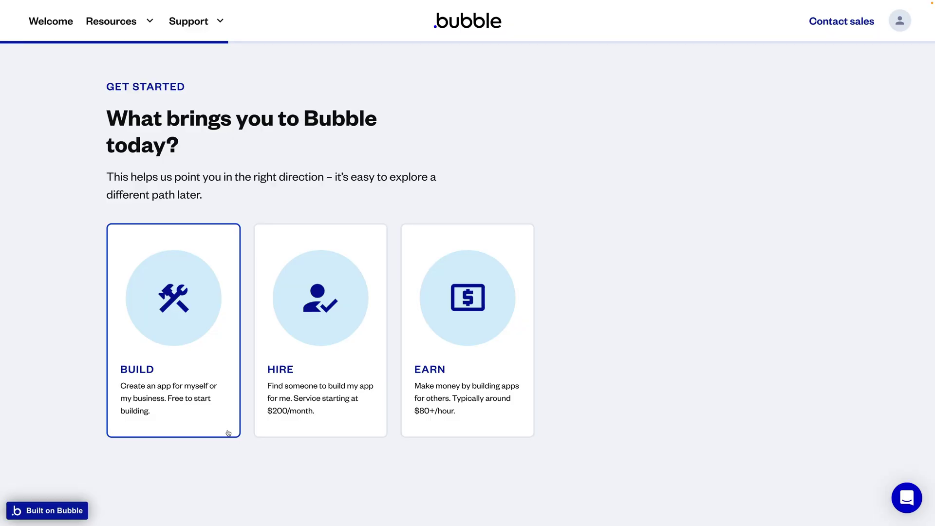
Step: Choose Build in Bubble's onboarding and drag the first Headers component onto the index page
left_click(190, 382)
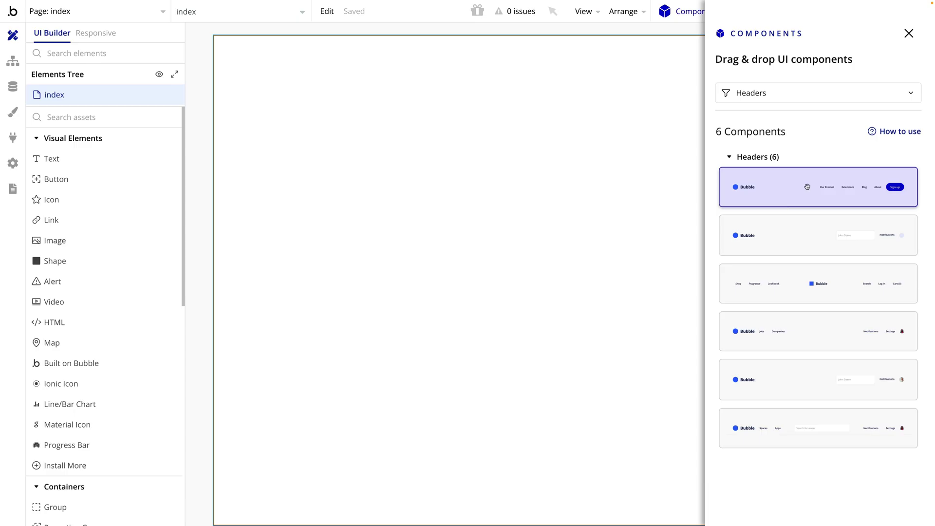
left_click_drag(807, 187, 582, 128)
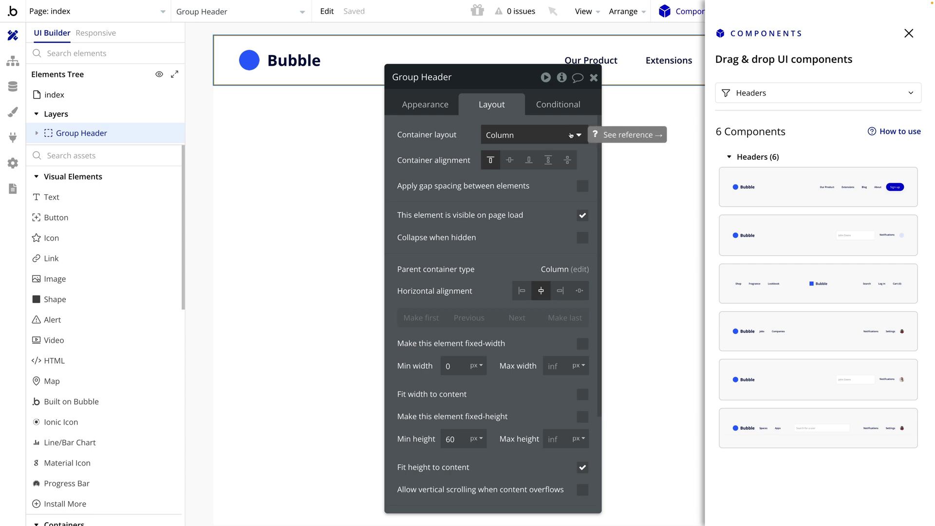
scroll(494, 336, "down", 2)
scroll(494, 336, "down", 1)
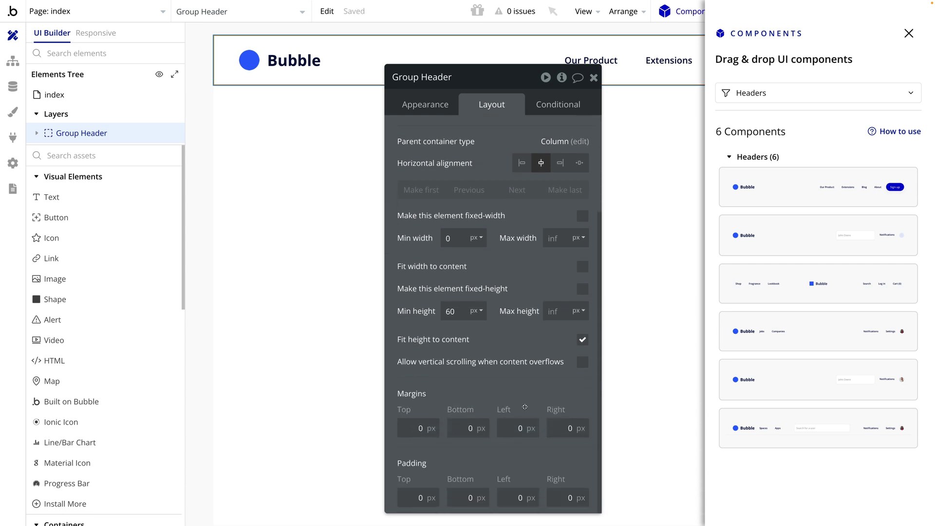
scroll(525, 220, "up", 3)
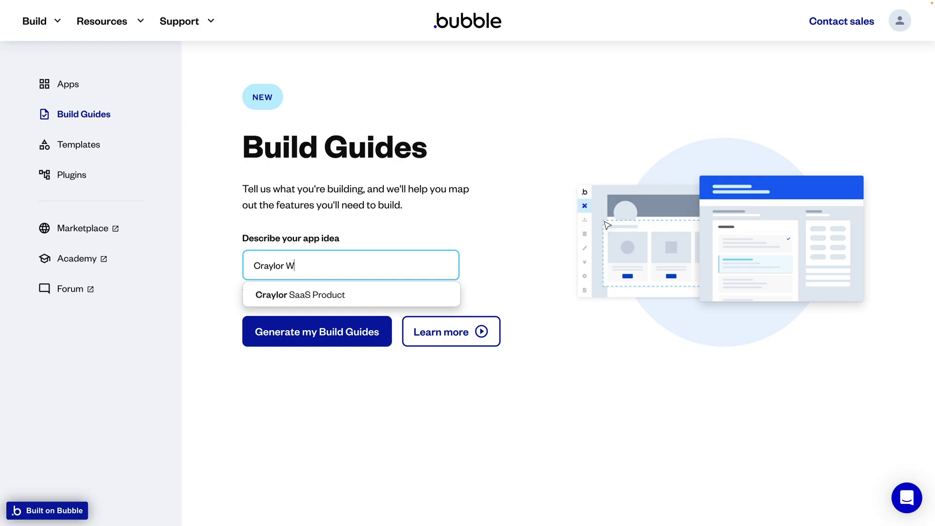
Step: Generate Build Guides for the app idea and change the stats heading to 'So Much Epic Stuff'
left_click(502, 213)
left_click(348, 332)
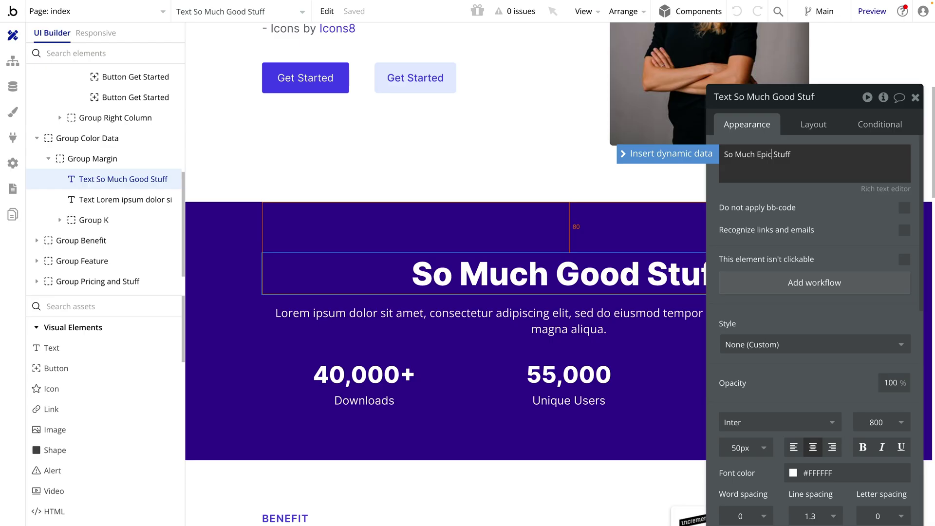
left_click(675, 205)
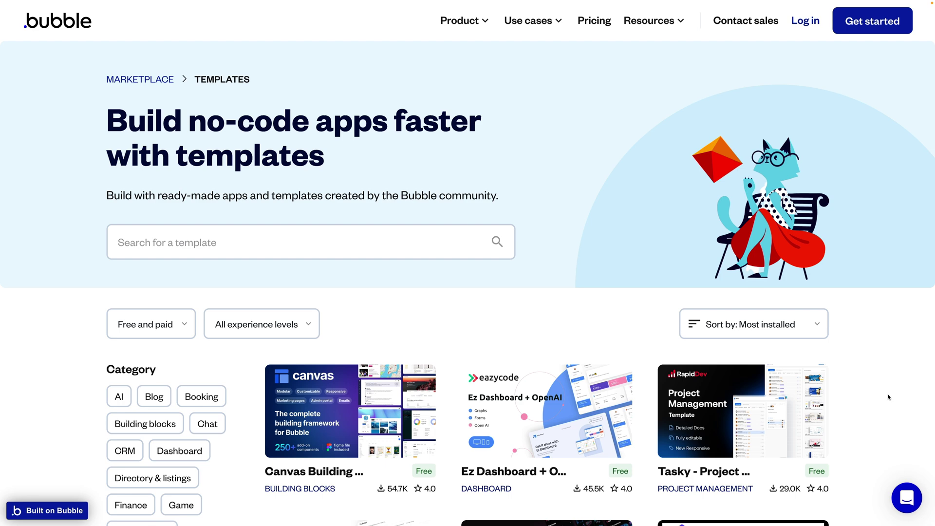
scroll(889, 396, "down", 3)
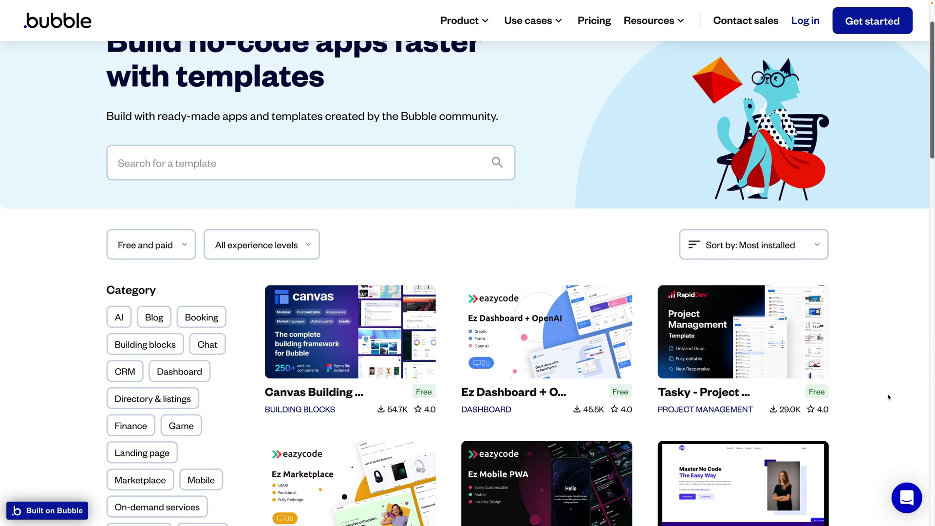
Step: Scroll the bubble.io templates grid and open the Startup Landing Page card
scroll(888, 397, "down", 2)
left_click(742, 421)
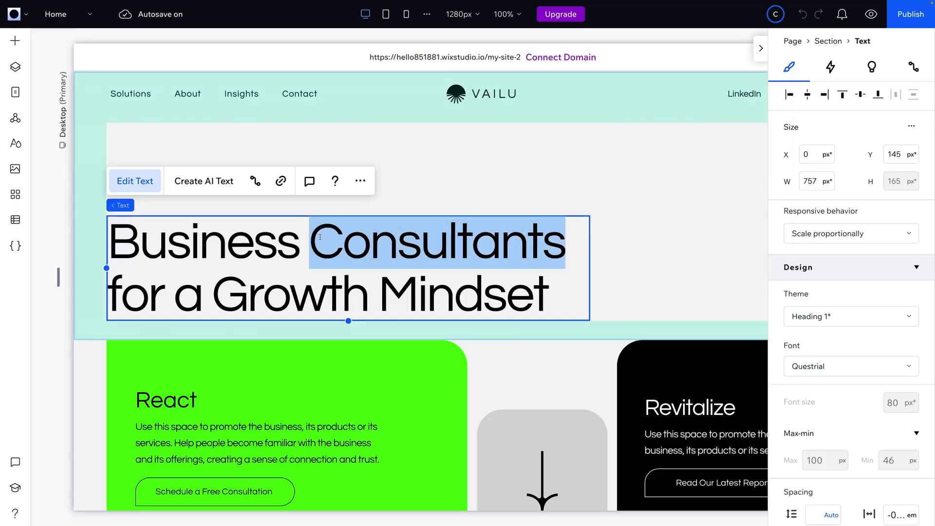
Step: Make the hero heading read 'Business Experts for a Growth Mindset' and view its Design settings
type("Experts")
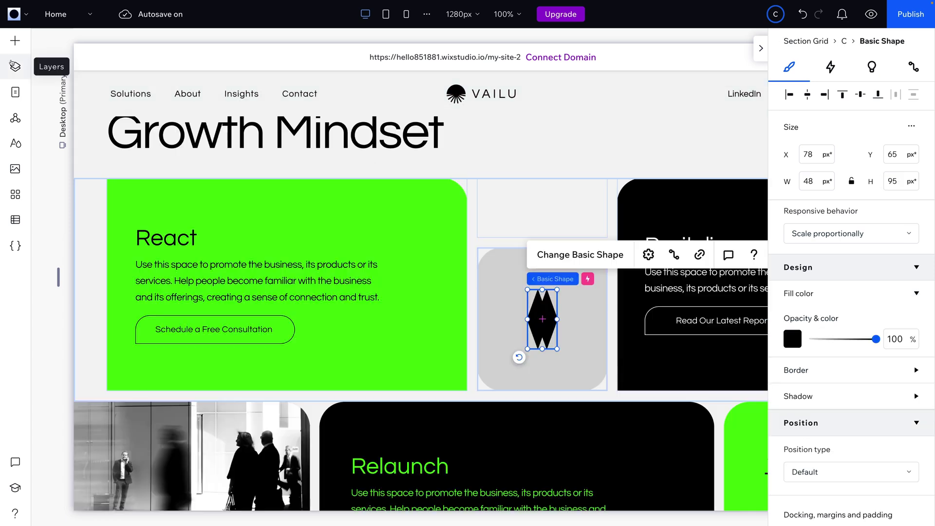
left_click(15, 67)
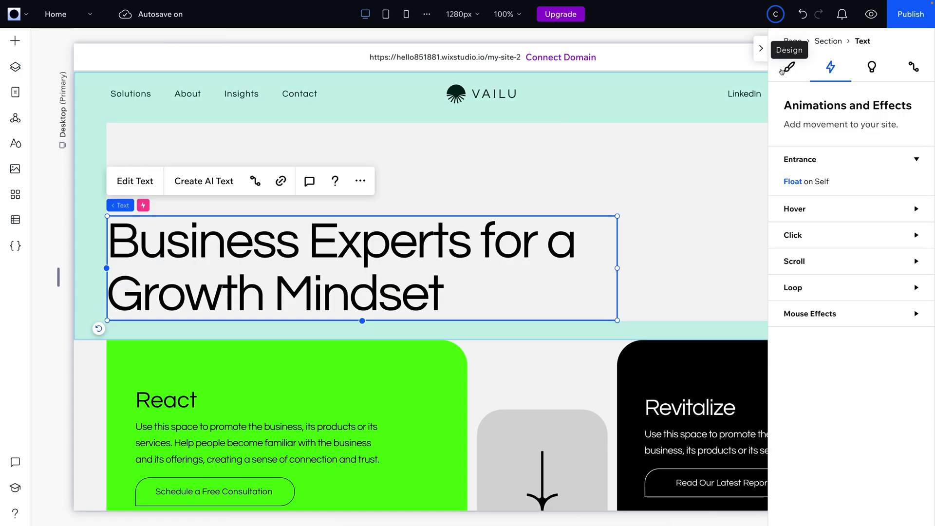
left_click(789, 66)
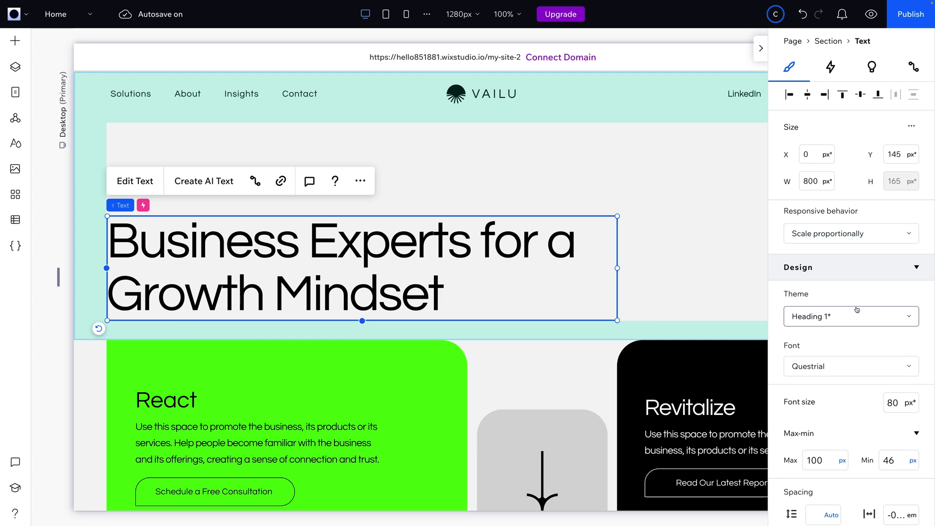
scroll(856, 309, "down", 10)
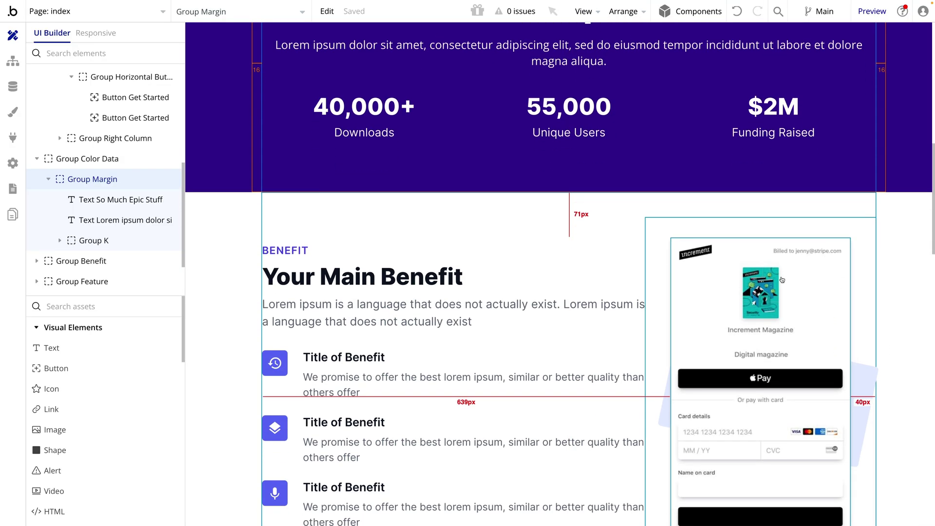
Step: Review the 'Master No Code The Easy Way' headline's Appearance, Layout and Conditional tabs
scroll(781, 280, "down", 1)
double_click(274, 315)
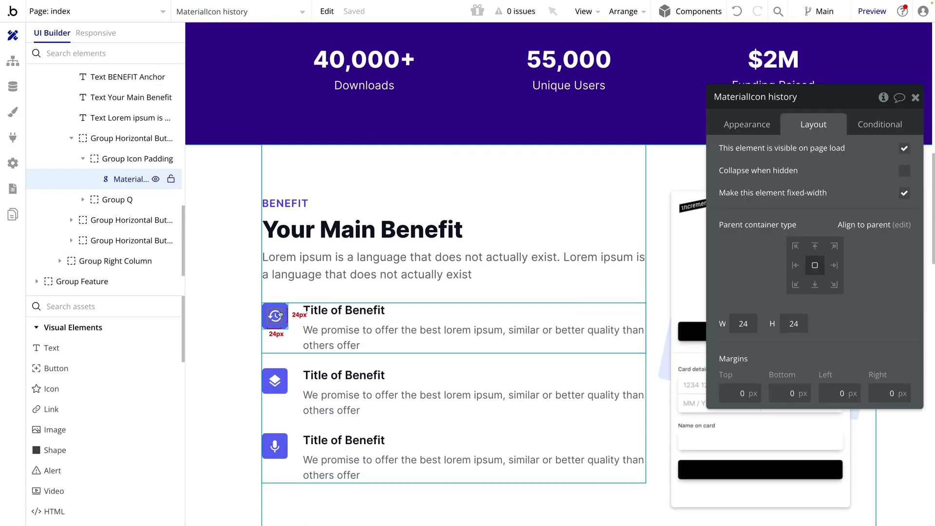
left_click(747, 125)
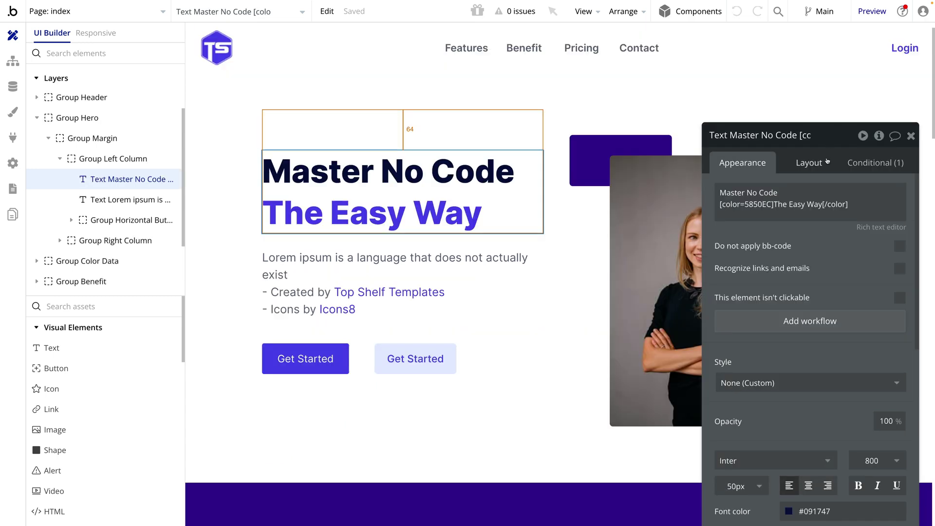
left_click(826, 160)
scroll(854, 199, "down", 1)
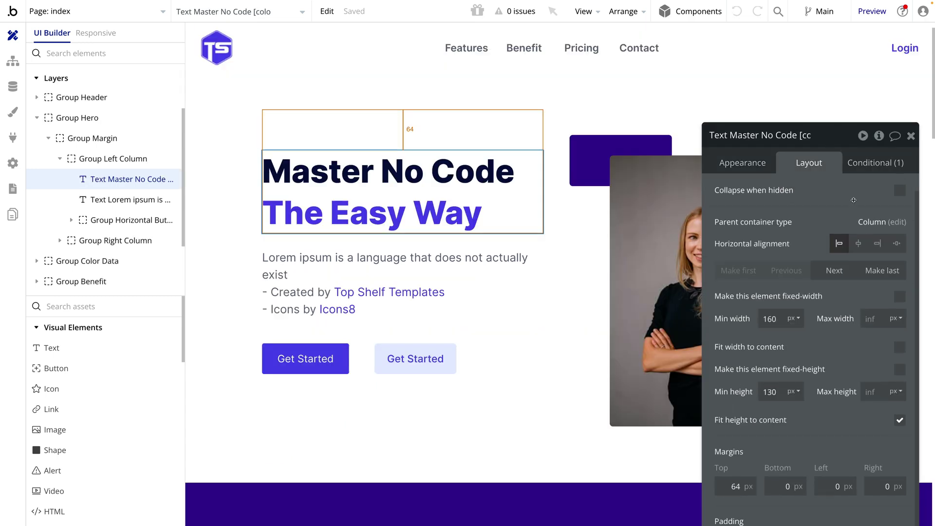
left_click(872, 163)
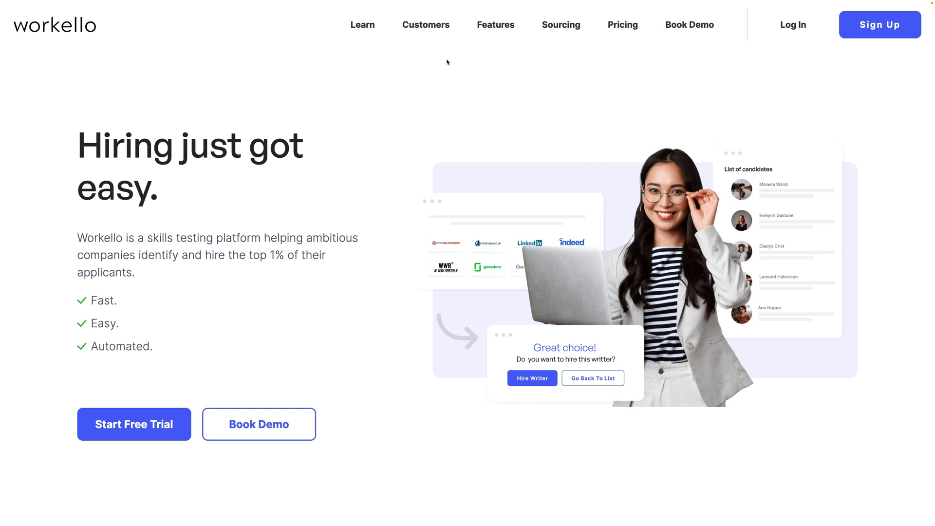
Step: Visit Workello's Learn hub, then start the free-trial sign-up from the homepage
left_click(362, 26)
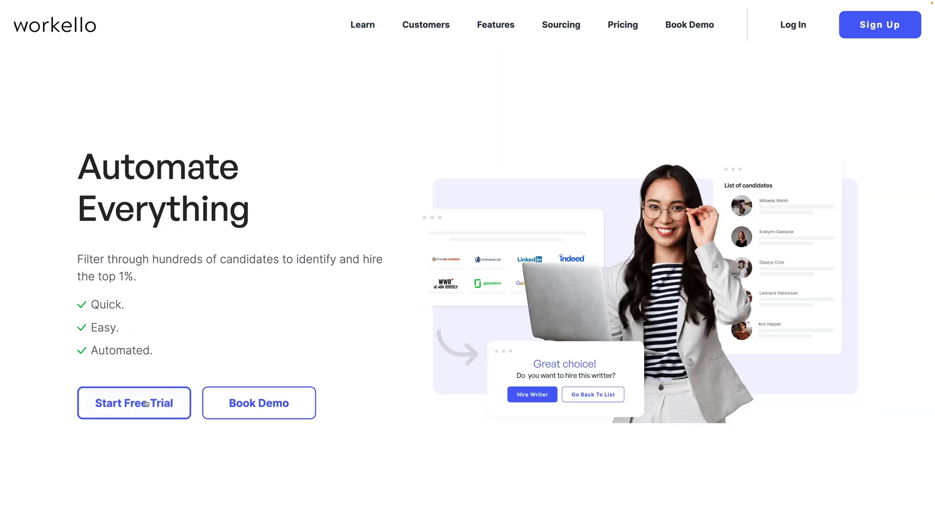
left_click(148, 401)
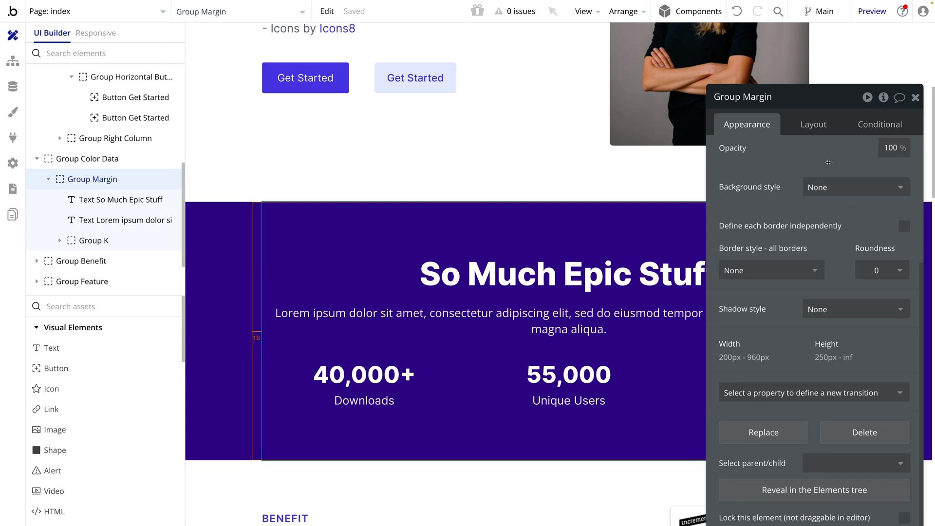
left_click(811, 124)
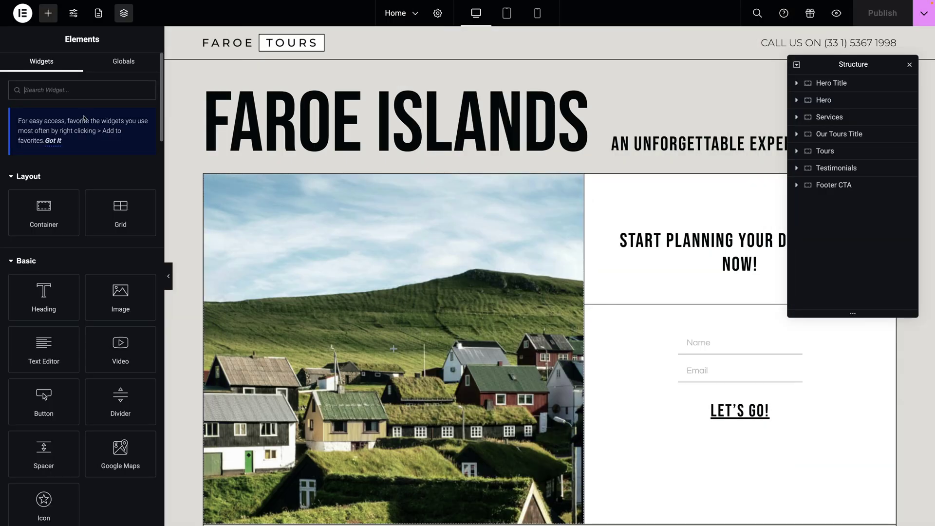
Step: Scroll down Elementor's Elements widget panel and bring up the editor's main menu
scroll(103, 323, "down", 10)
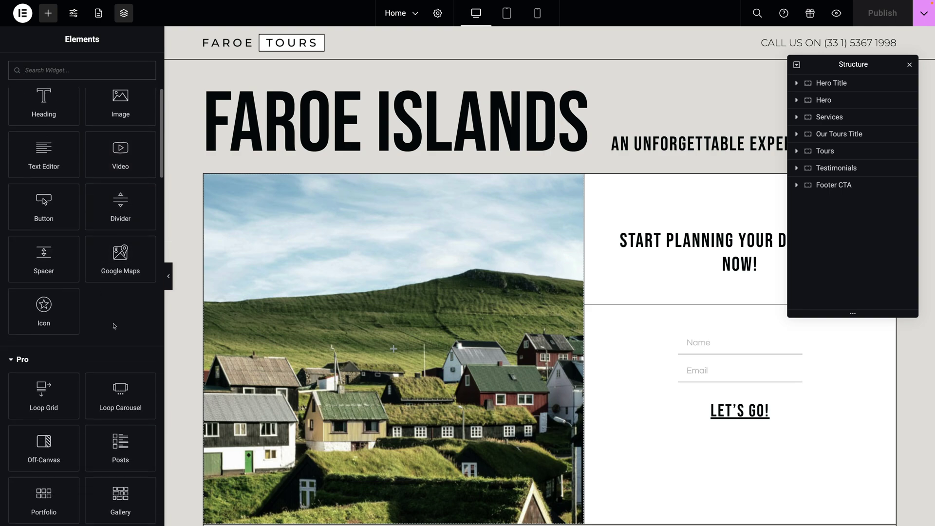
scroll(145, 326, "down", 12)
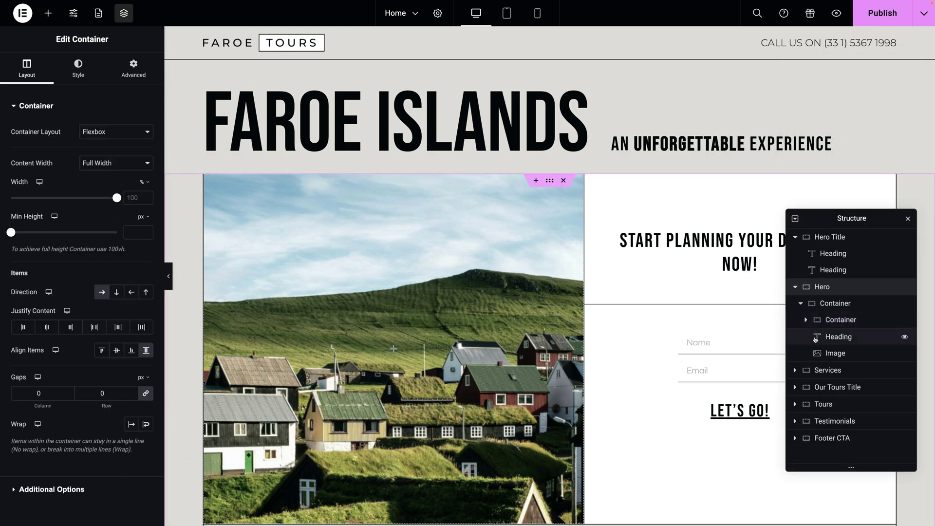
scroll(759, 317, "down", 5)
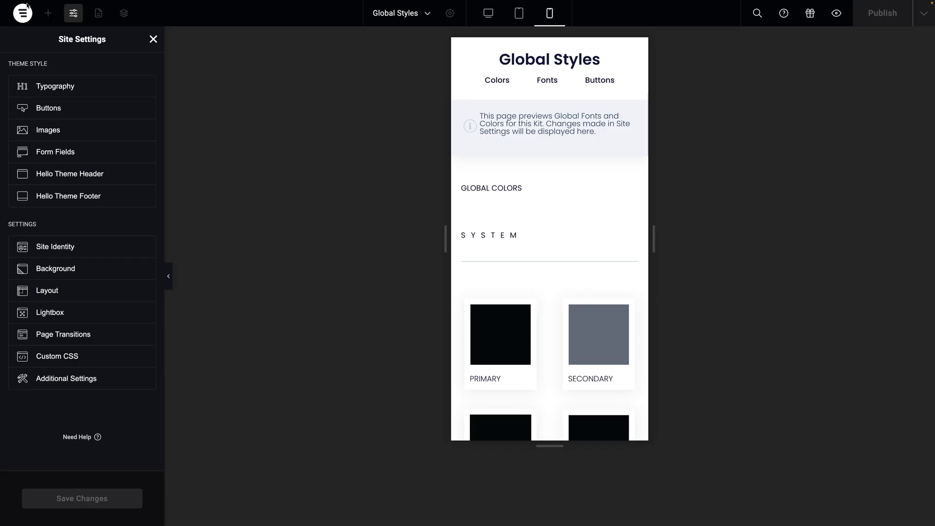
left_click(25, 8)
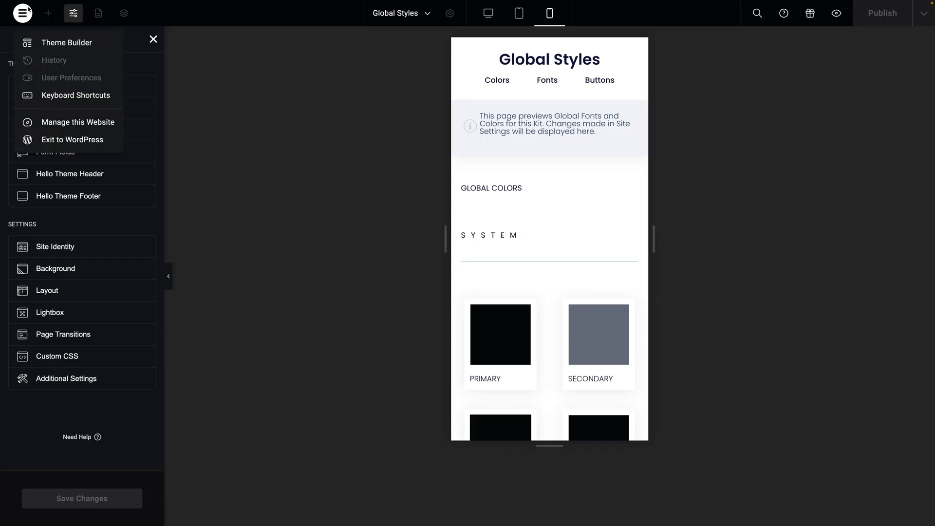
Step: Exit Elementor to the WordPress dashboard and browse the Add New Plugin page
left_click(74, 140)
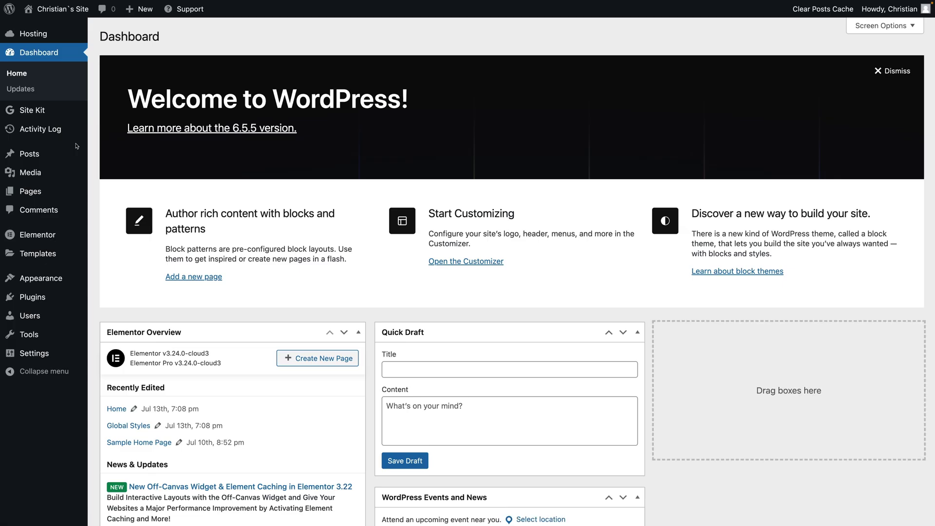
mouse_move(90, 161)
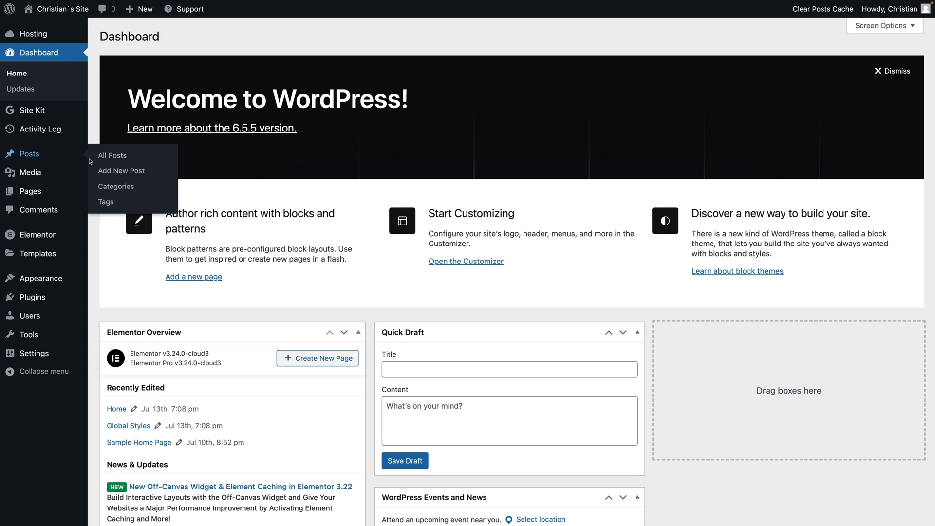
mouse_move(67, 274)
mouse_move(92, 301)
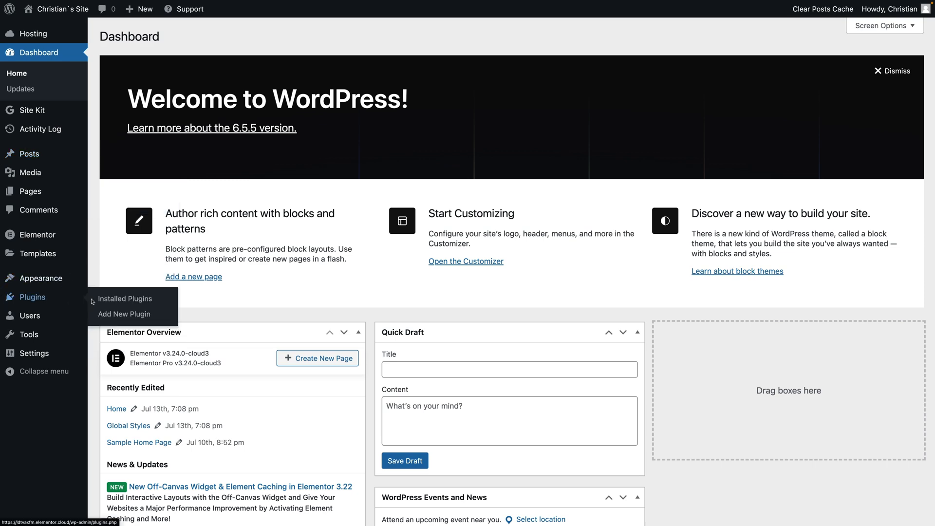
left_click(120, 313)
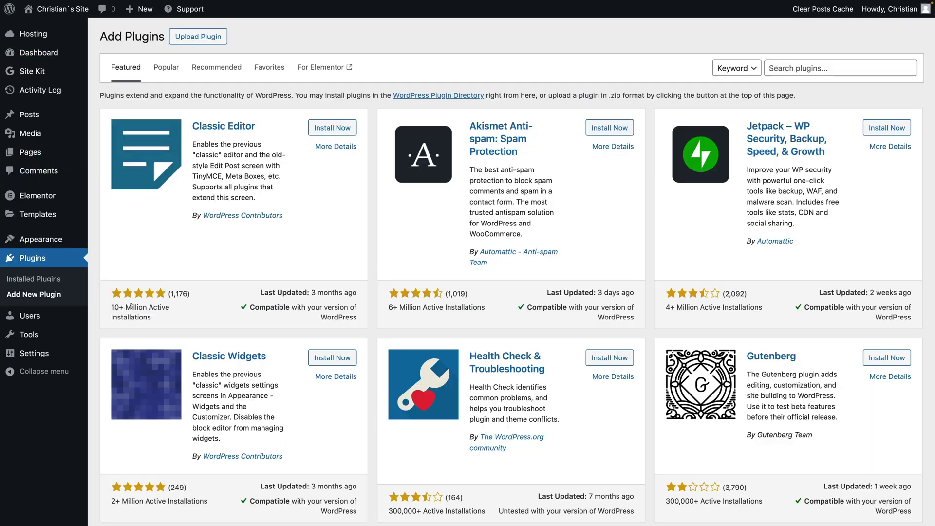
scroll(317, 305, "down", 15)
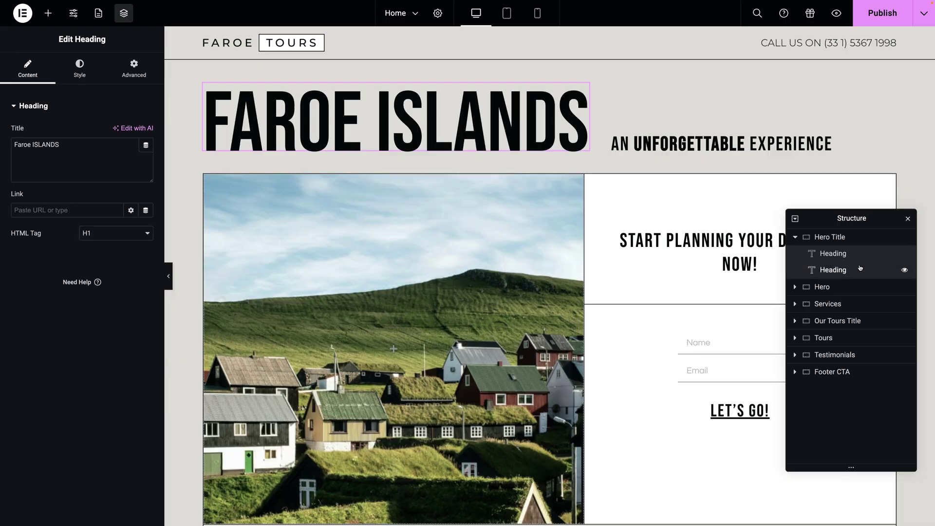
left_click(859, 269)
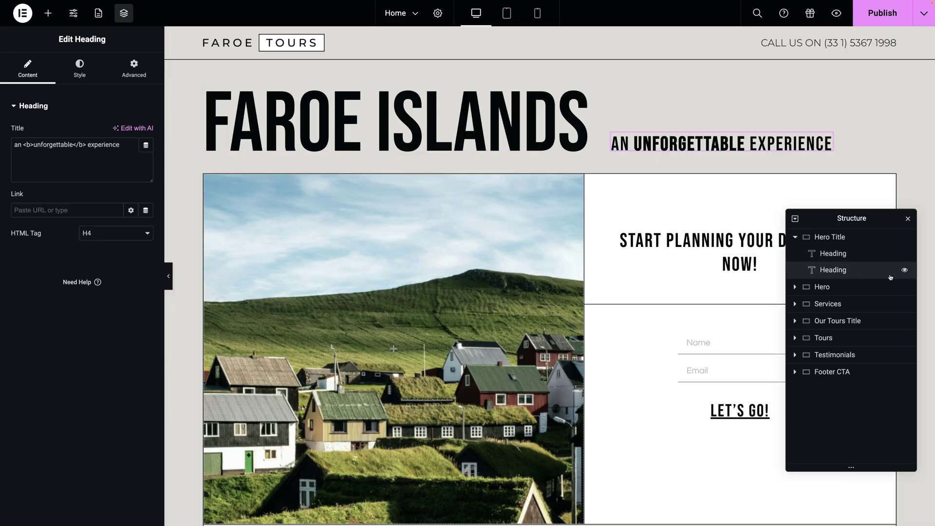
left_click(906, 270)
left_click(906, 271)
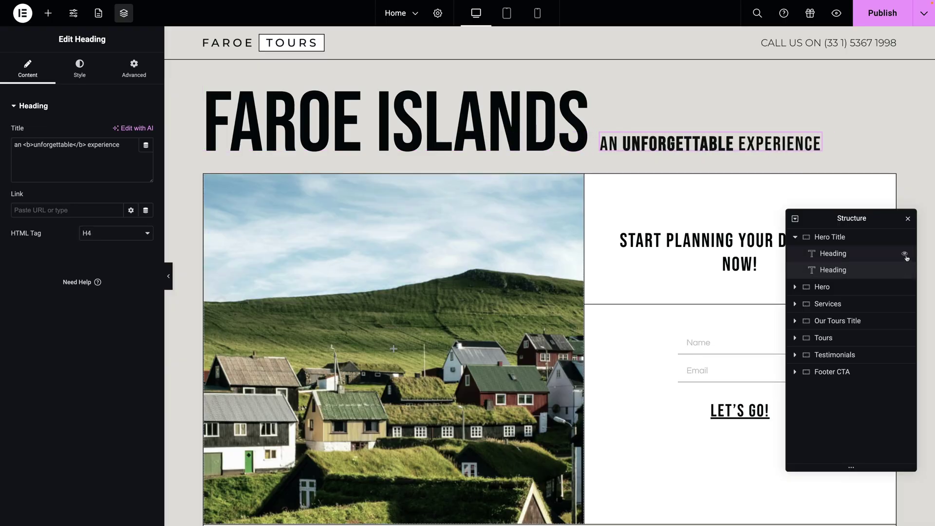
left_click(905, 254)
left_click(906, 255)
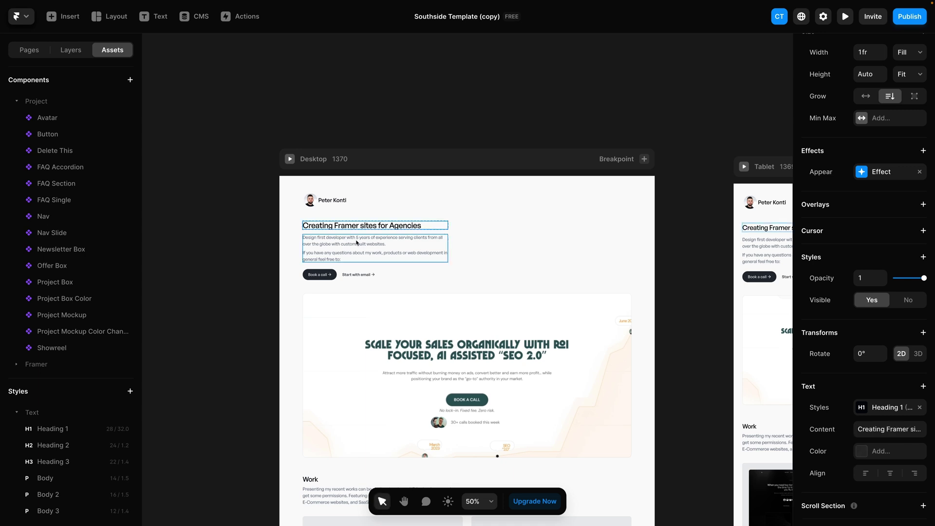
Step: Select the hero paragraph and the Showreel component, then show the page's layer list
scroll(357, 242, "up", 5)
scroll(357, 242, "down", 2)
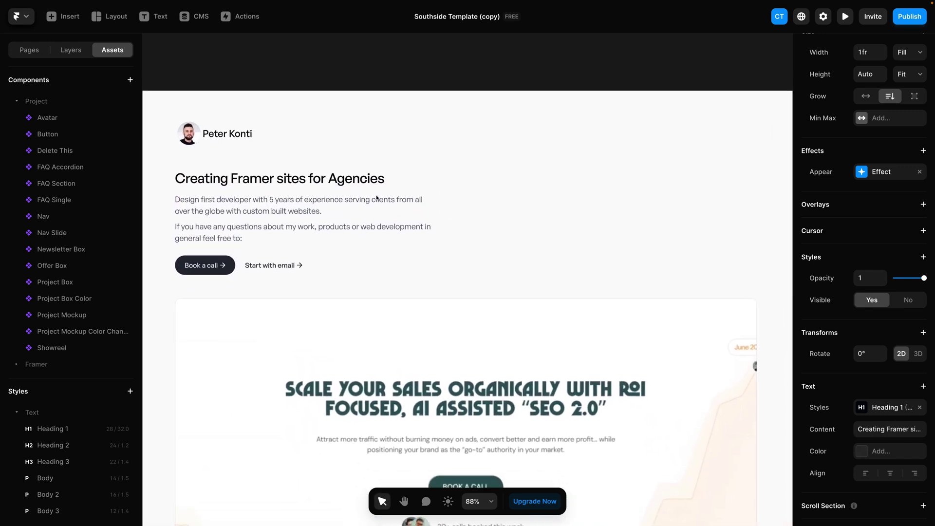
left_click(389, 242)
left_click(380, 344)
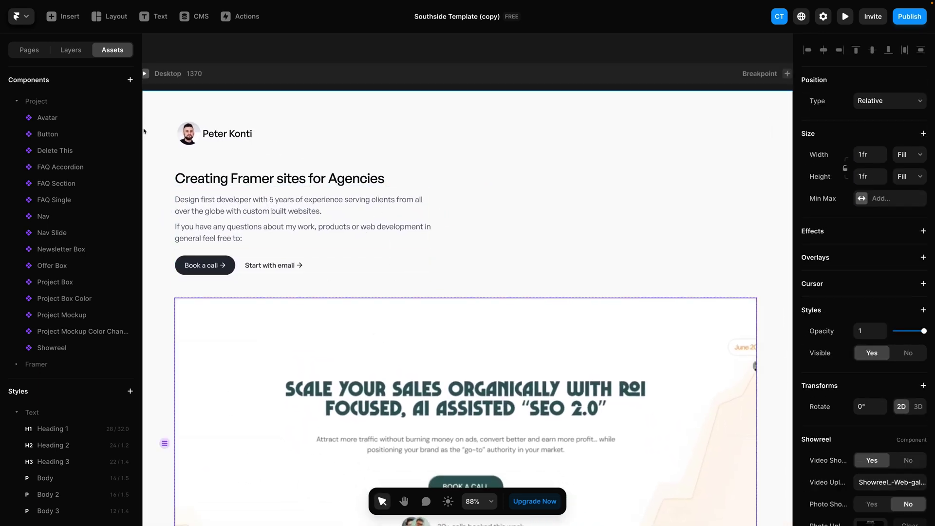
left_click(71, 49)
Step: Add Tablet and 390-wide Phone breakpoints, then give the heading an Appear effect
left_click(786, 73)
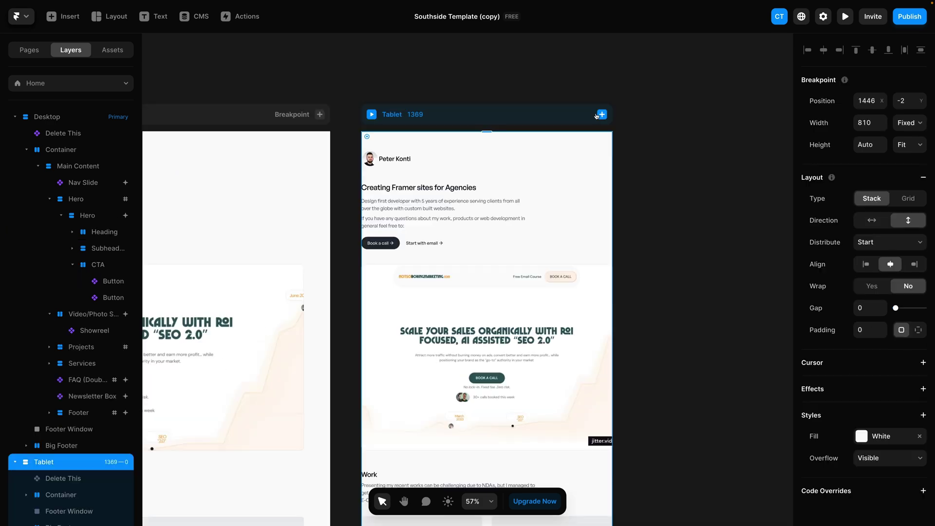
left_click(600, 115)
left_click(557, 150)
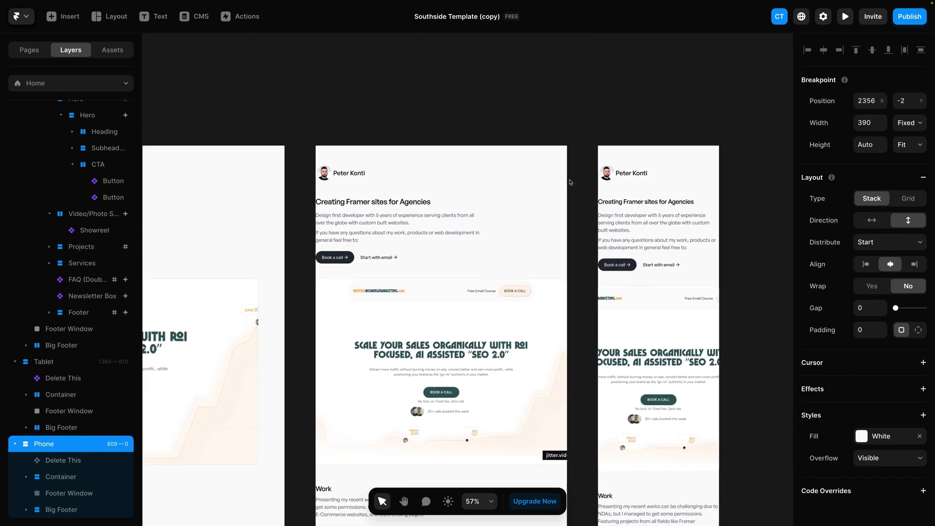
scroll(584, 194, "up", 1)
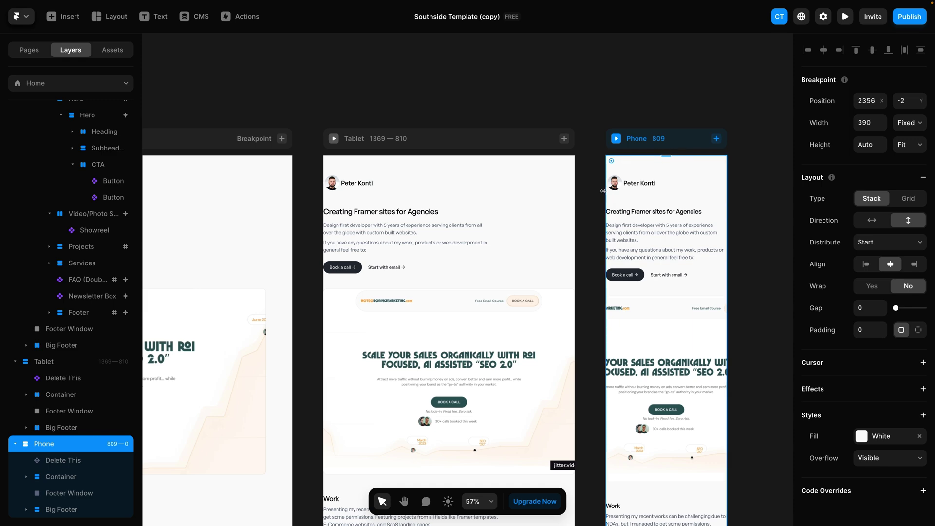
scroll(602, 191, "down", 5)
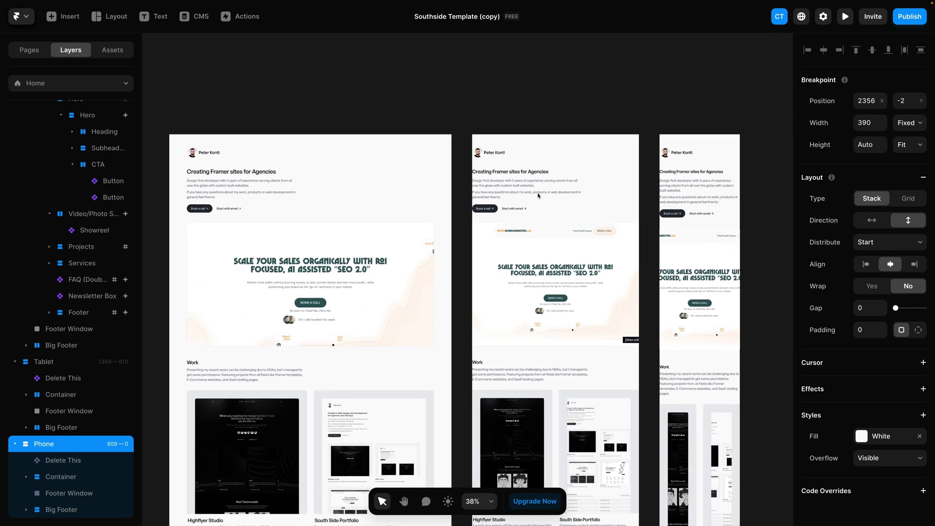
key("Delete")
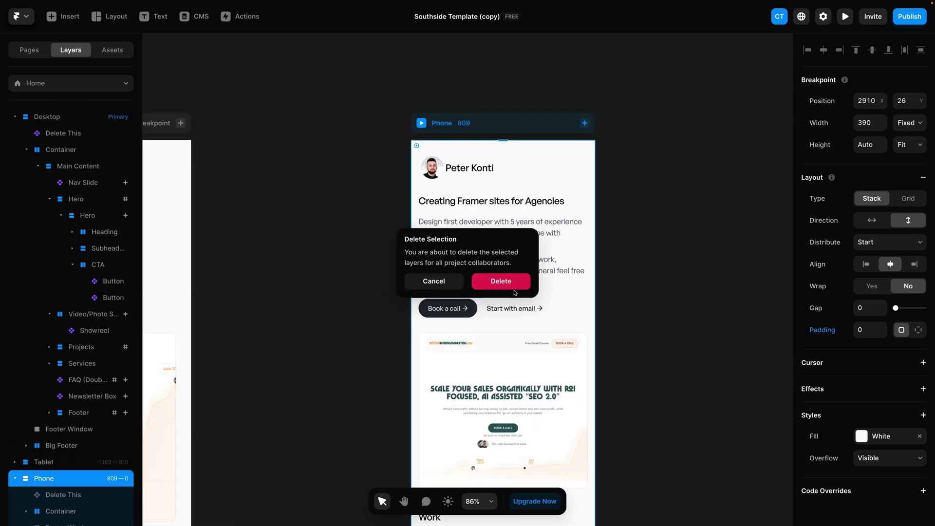
left_click(501, 281)
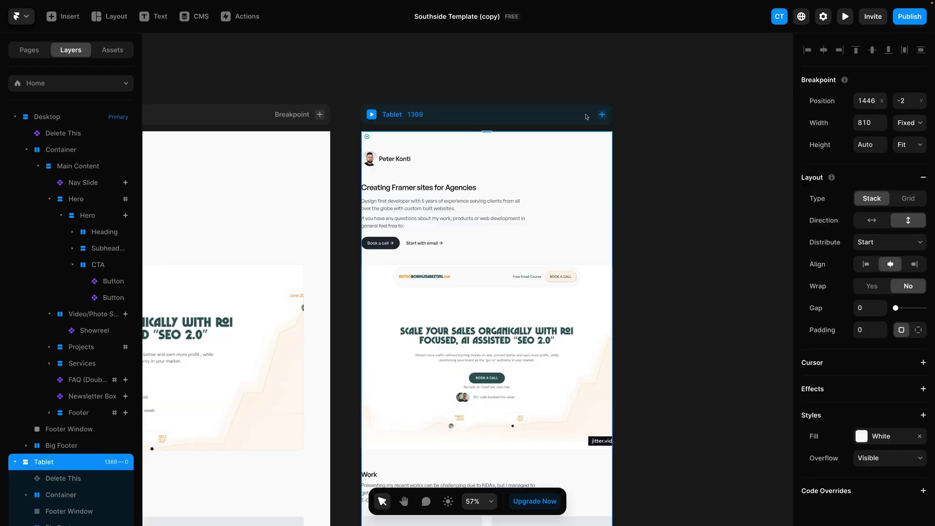
left_click(592, 150)
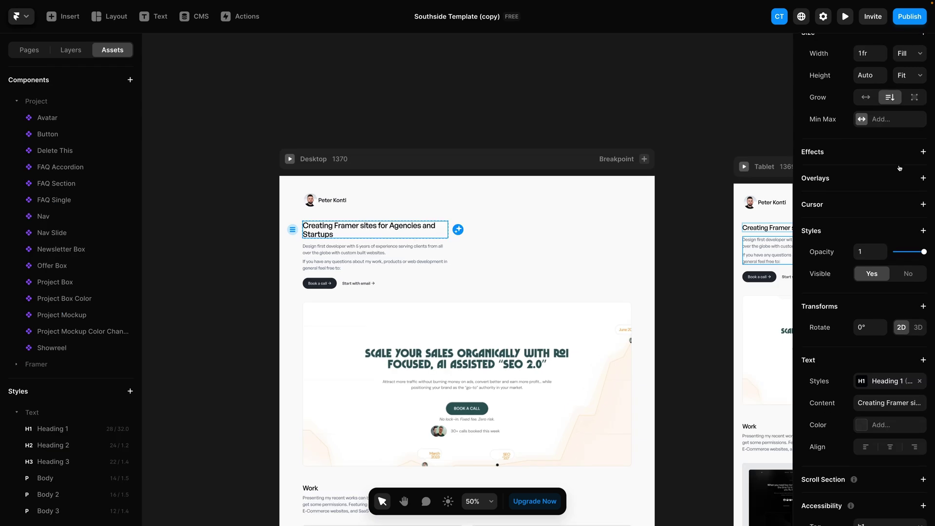
left_click(922, 151)
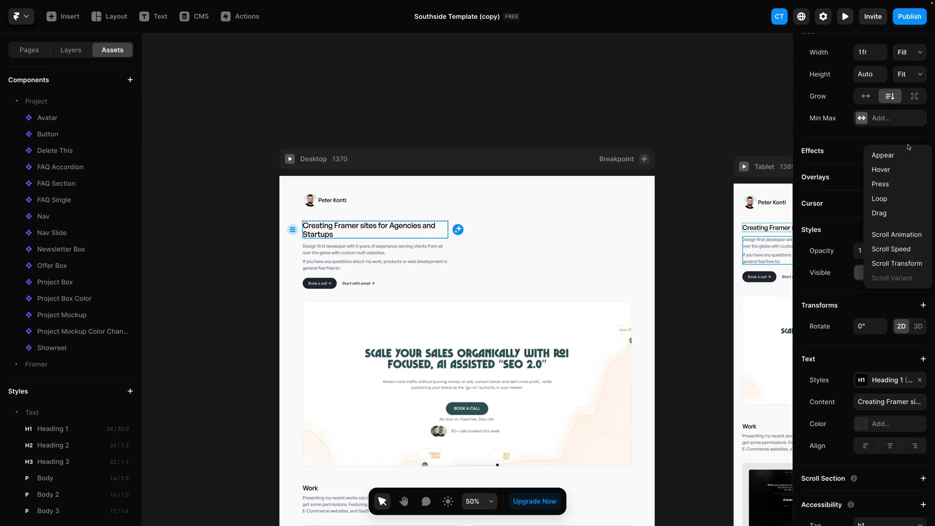
left_click(902, 154)
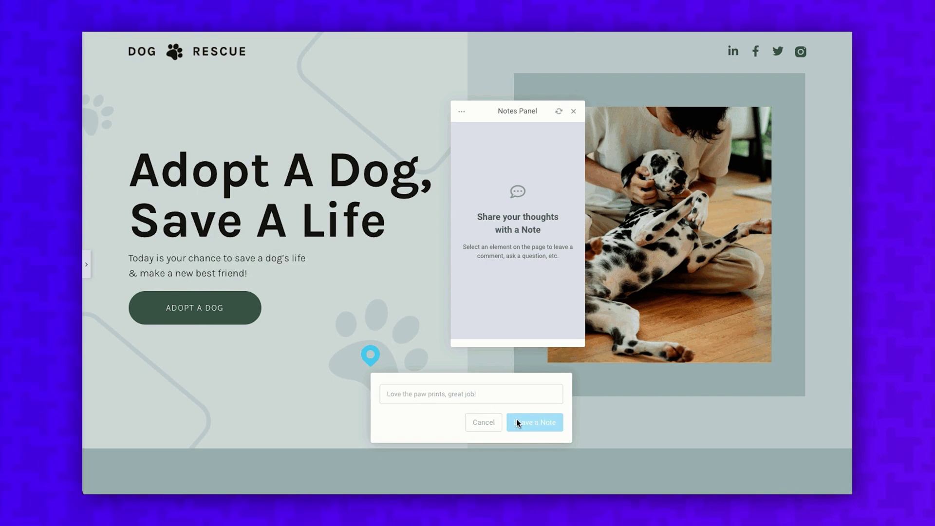
Step: Submit the note 'Love the paw prints, great job!' on the Dog Rescue page
left_click(517, 422)
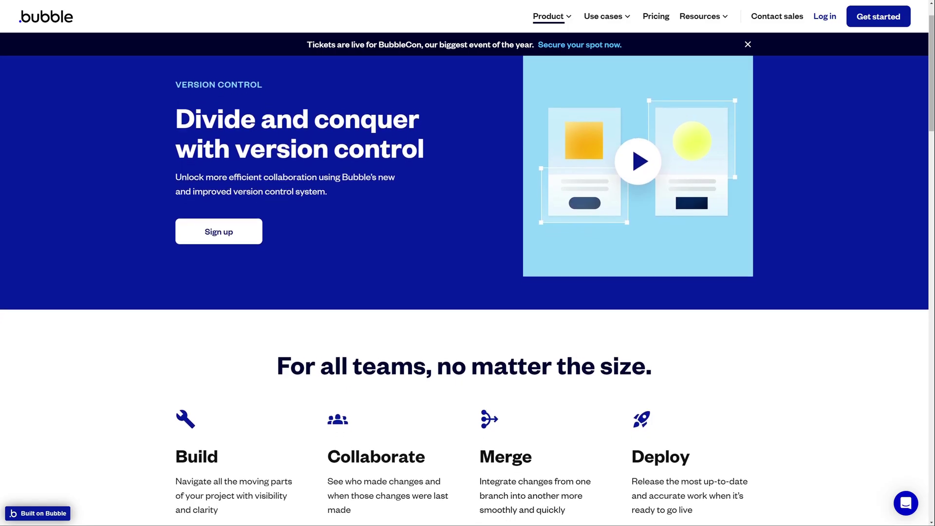
Step: Scroll down Bubble's version-control page toward the pricing plans
scroll(464, 291, "down", 2)
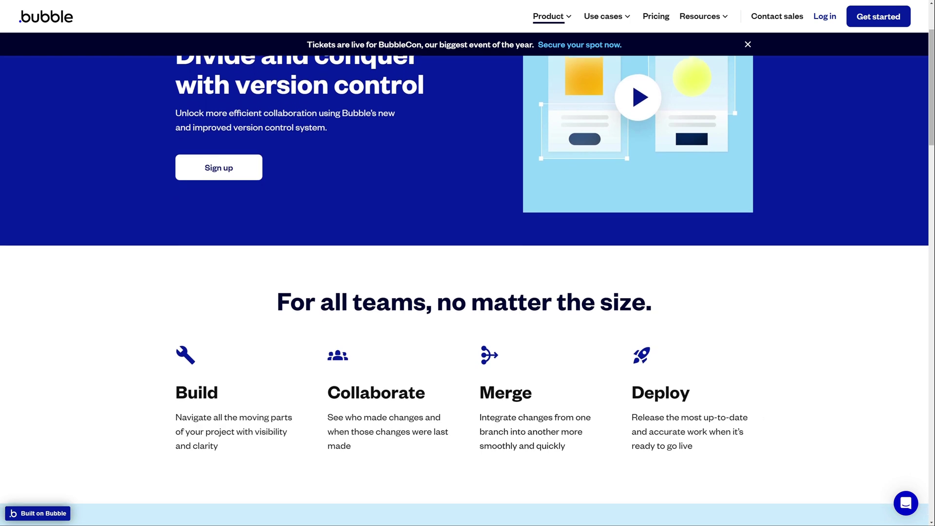
scroll(464, 291, "down", 2)
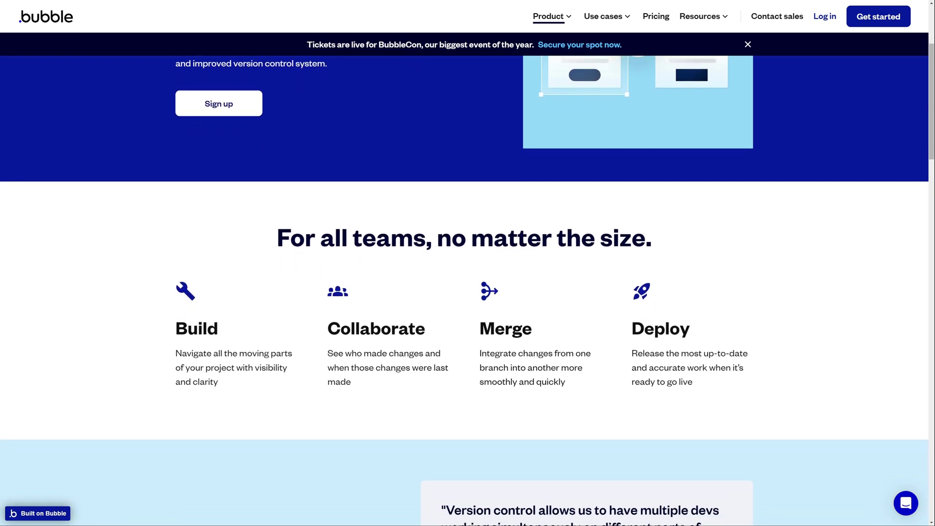
scroll(465, 290, "down", 1)
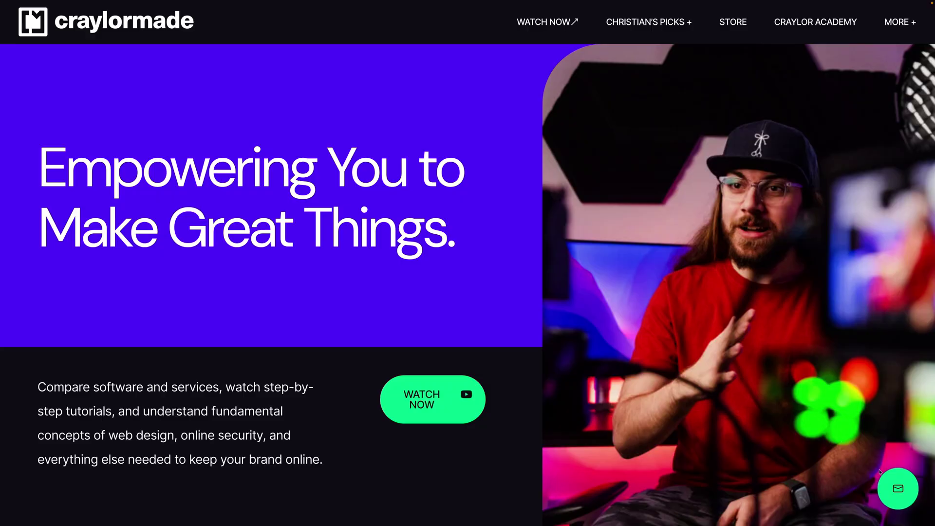
Step: Open craylormade's newsletter sign-up popup from the bottom-right mail button
left_click(895, 487)
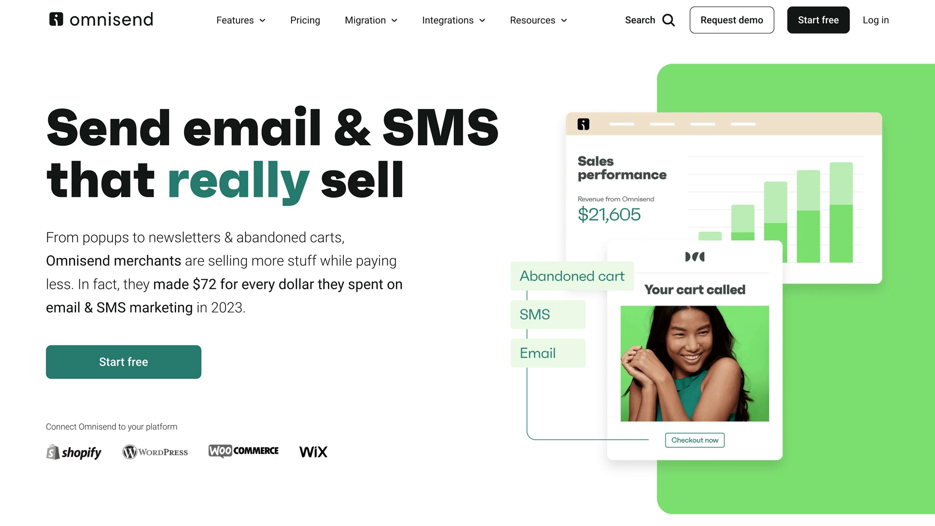
Step: Scroll the Omnisend homepage past email + SMS down to the Segmentation section
scroll(882, 454, "down", 10)
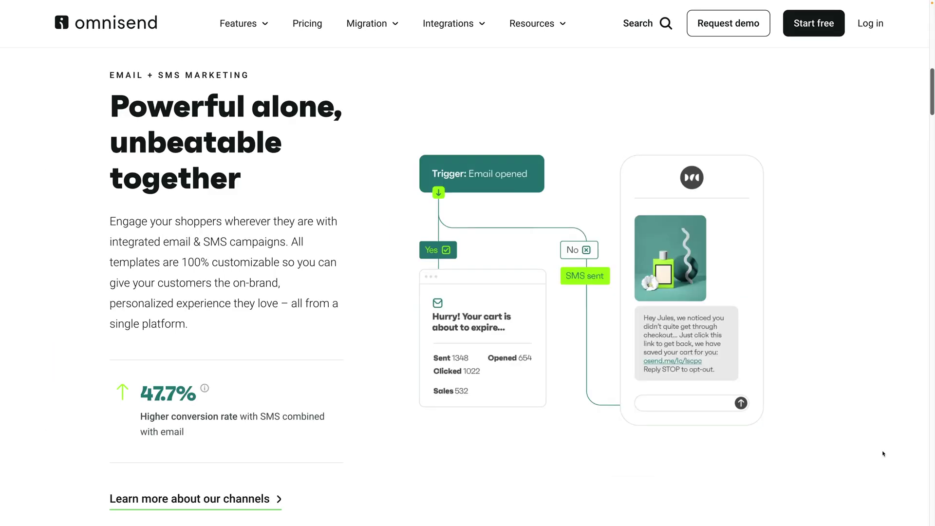
scroll(883, 454, "down", 10)
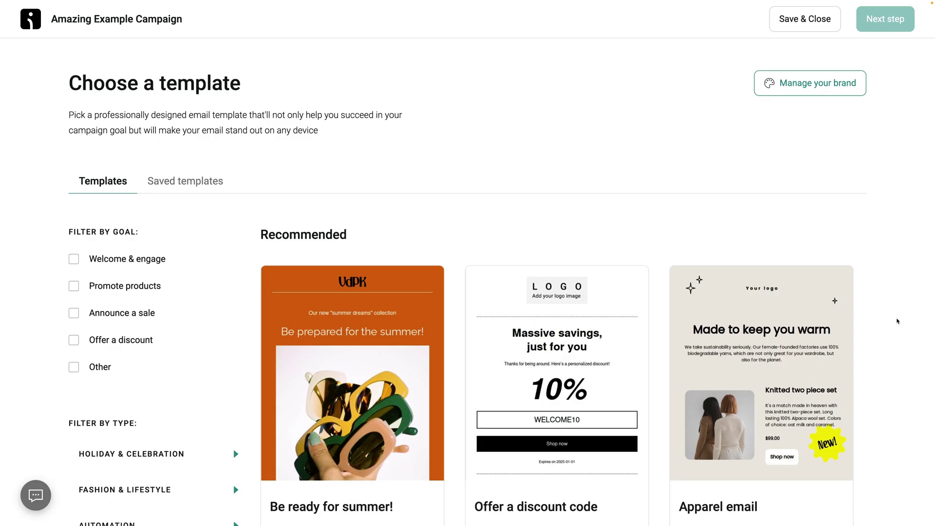
scroll(897, 321, "down", 4)
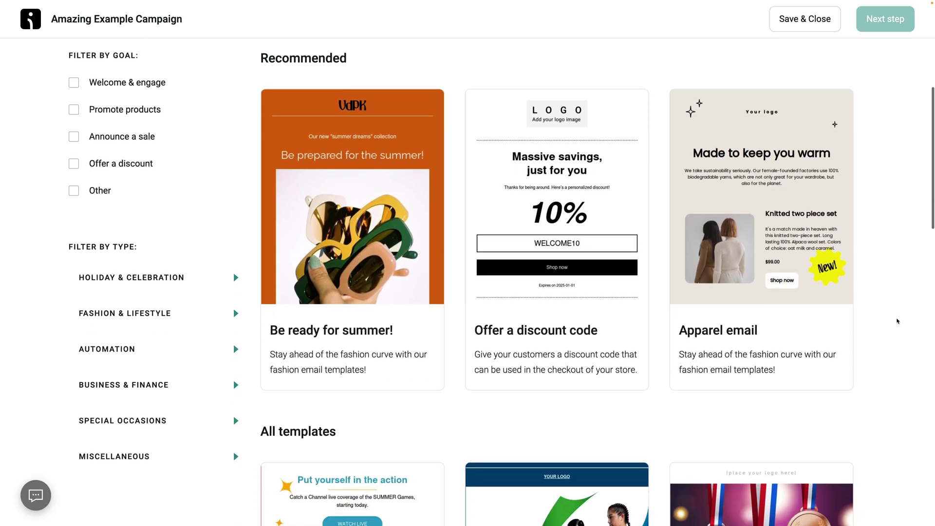
Step: Replace 'Accessories' with 'Gadget' in the email heading, then select the smart speaker image
scroll(897, 320, "down", 5)
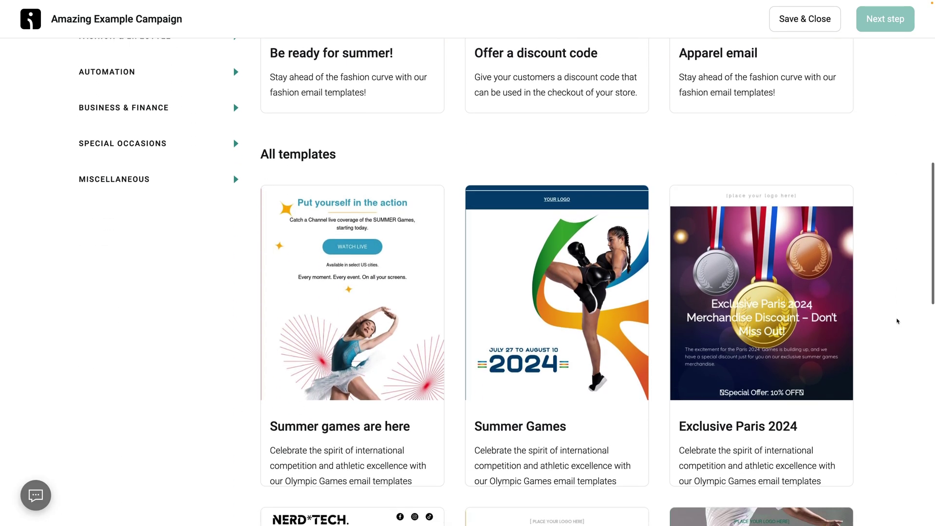
scroll(897, 321, "down", 2)
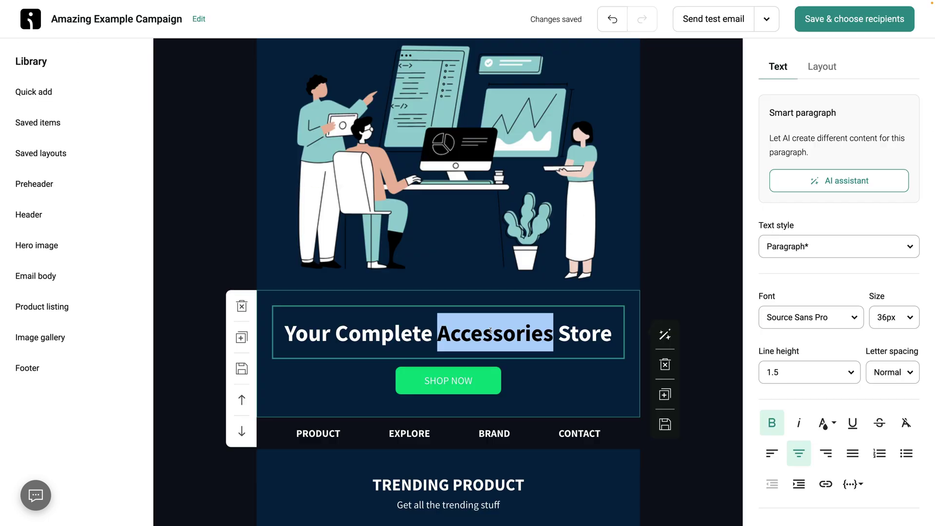
type("Gadg")
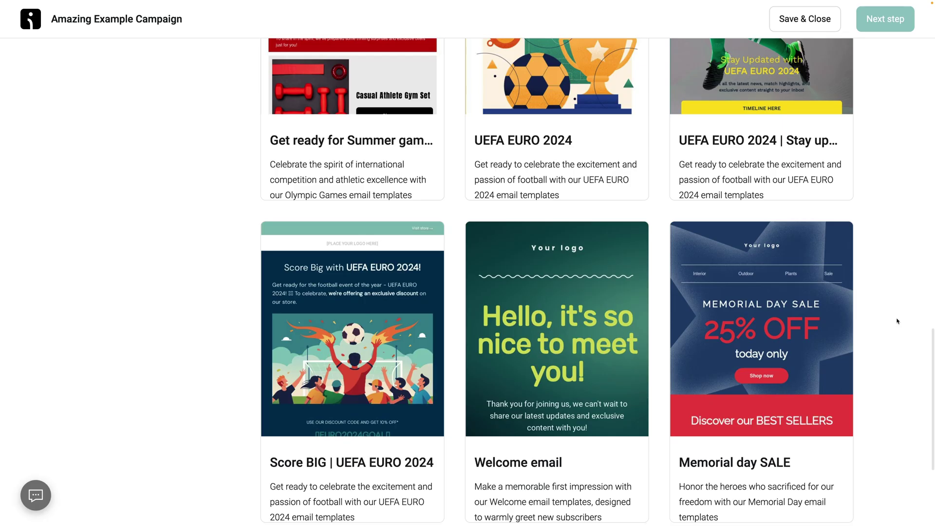
scroll(898, 320, "down", 5)
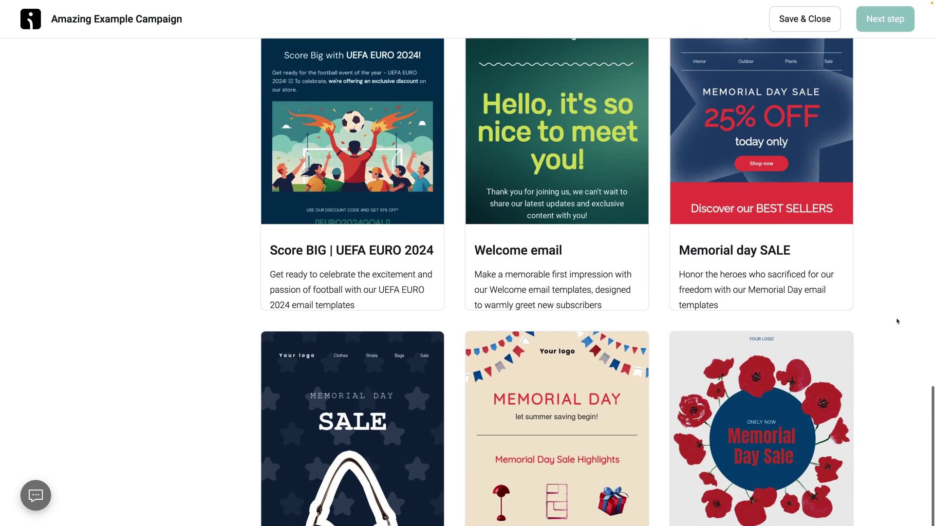
scroll(899, 320, "down", 6)
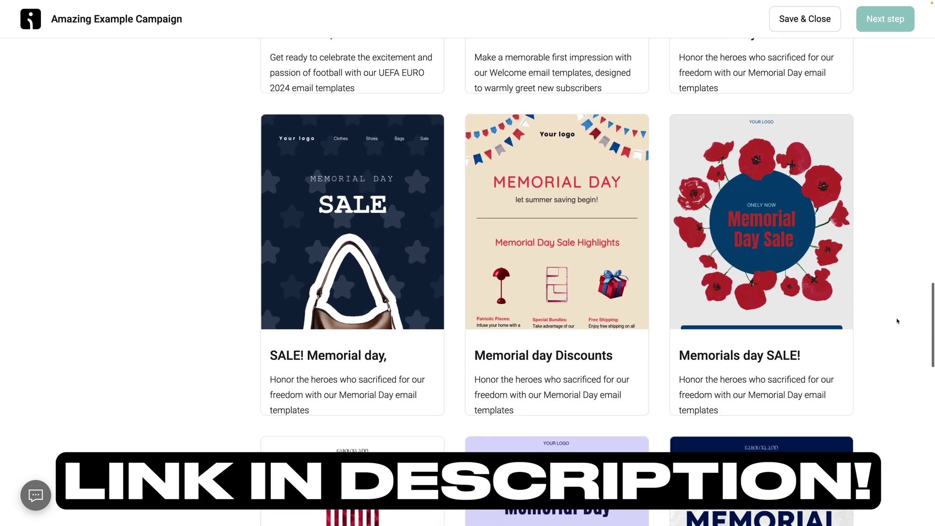
scroll(898, 321, "down", 3)
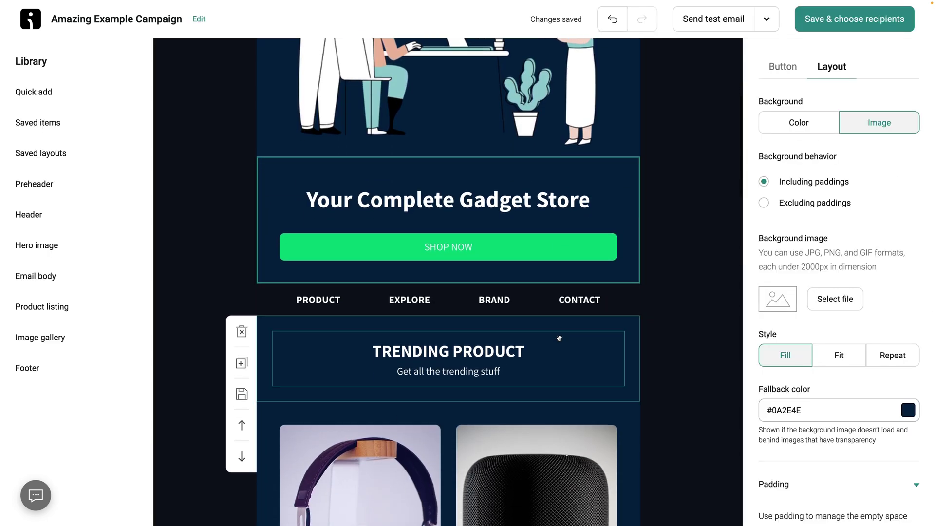
scroll(559, 338, "down", 7)
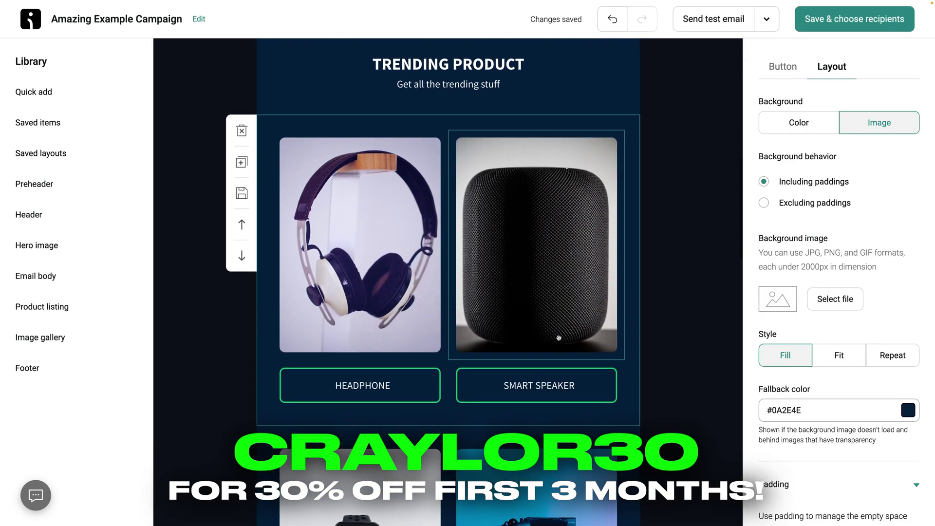
left_click(526, 256)
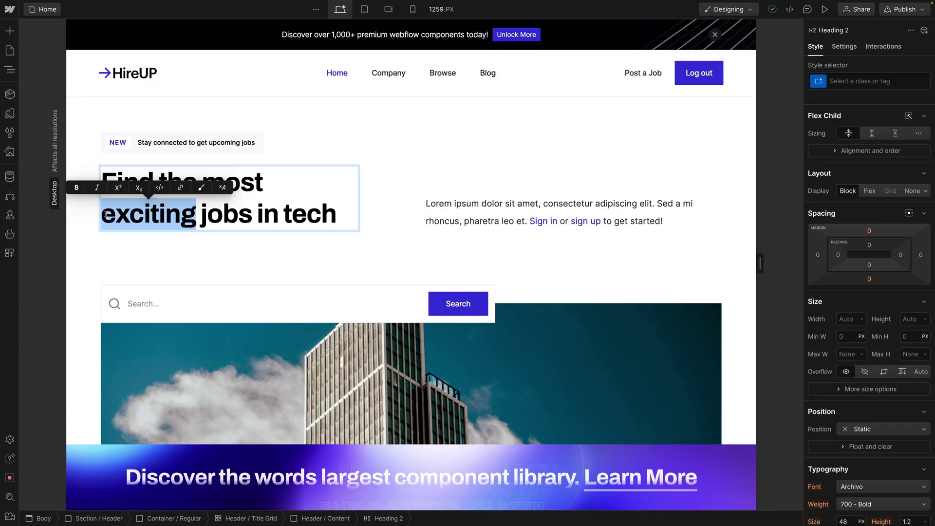
Step: Change 'exciting' to 'productive' in the Webflow hero heading
type("[")
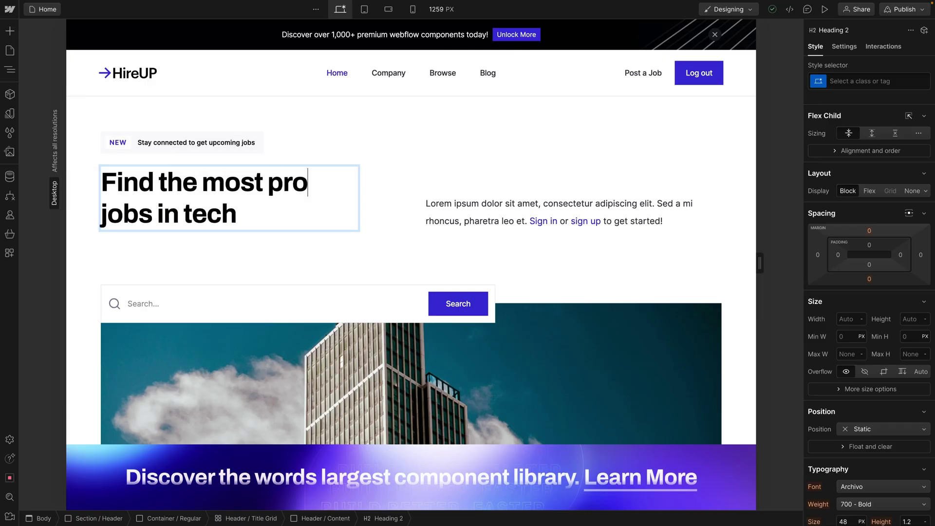
type("roductive")
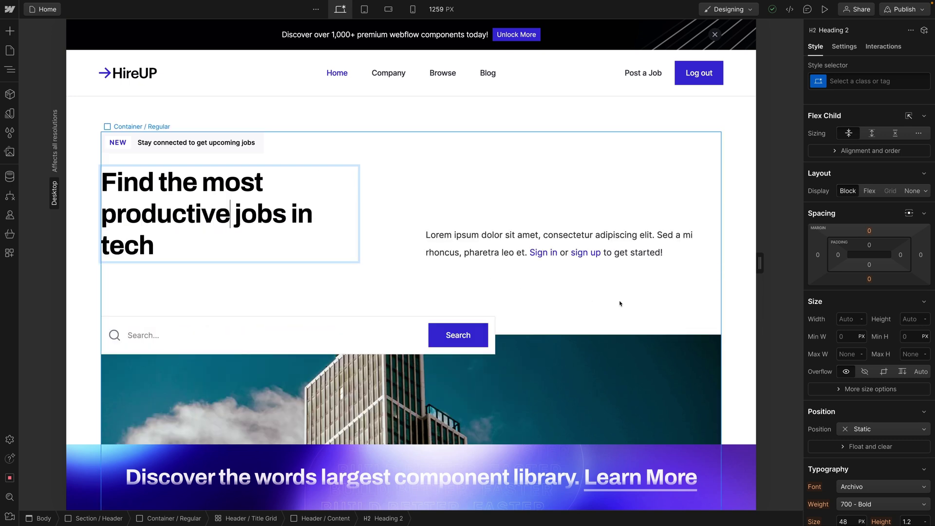
scroll(849, 338, "down", 5)
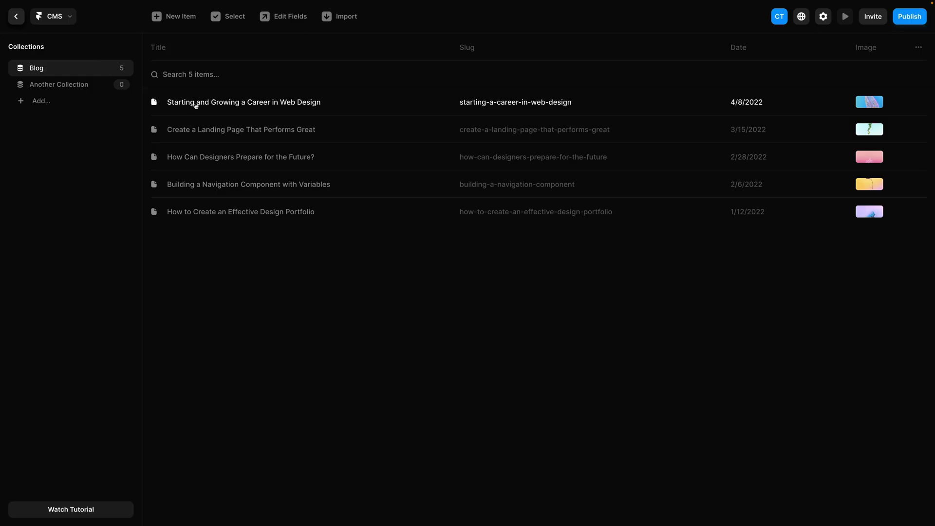
Step: Open the Starting and Growing a Career in Web Design post and highlight a line in tan
left_click(195, 105)
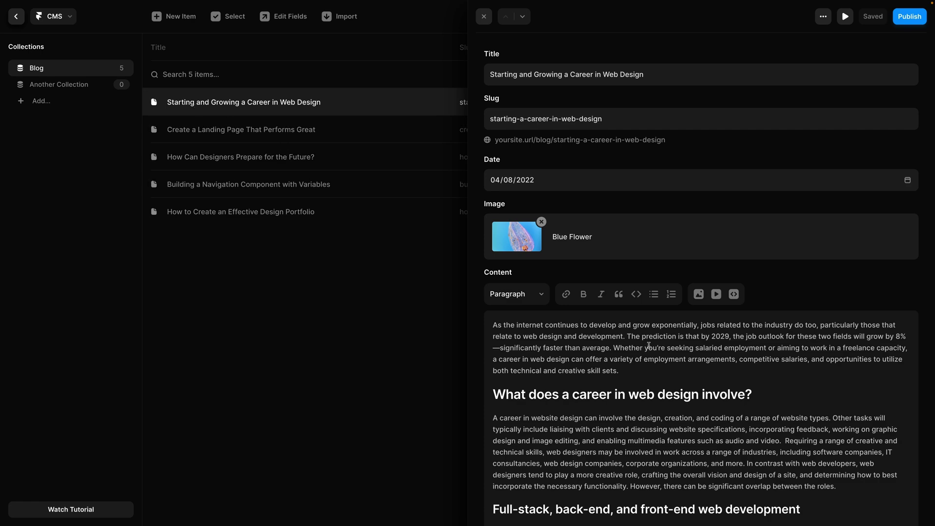
scroll(675, 340, "down", 6)
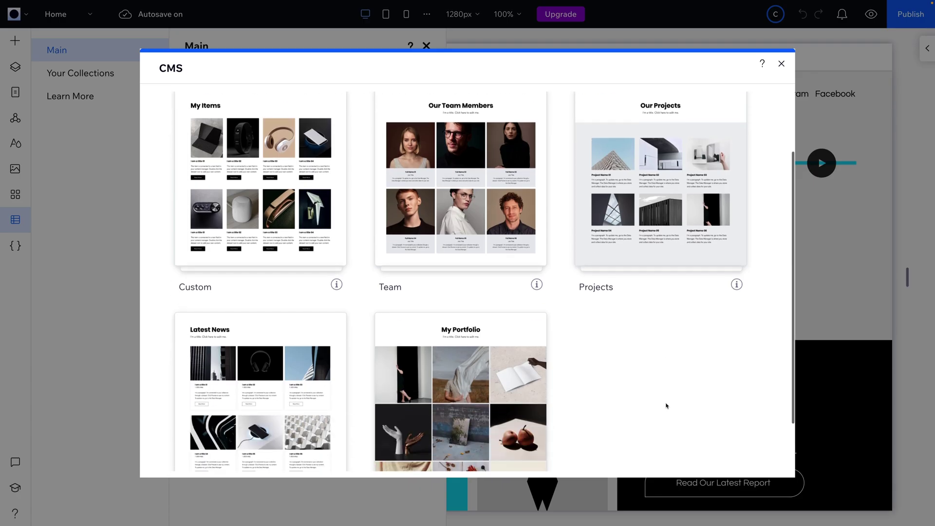
scroll(666, 405, "down", 2)
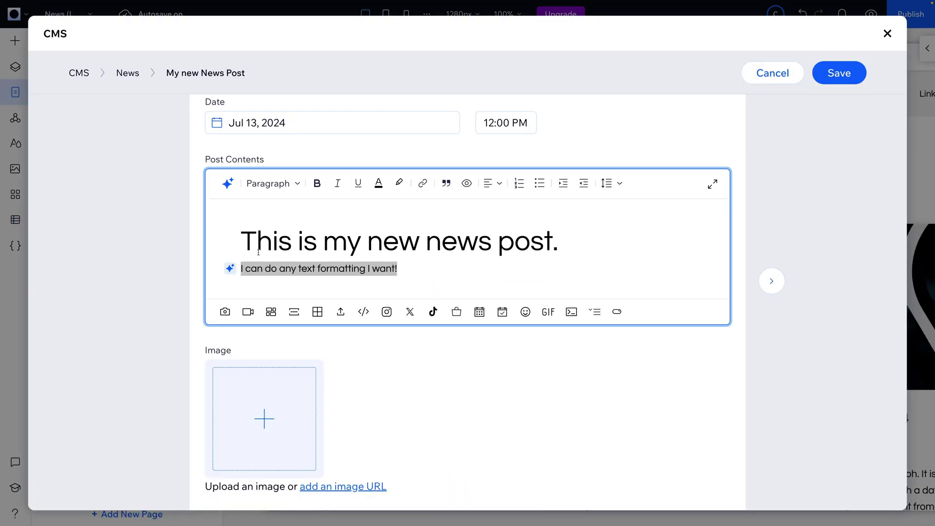
left_click(399, 184)
left_click(393, 212)
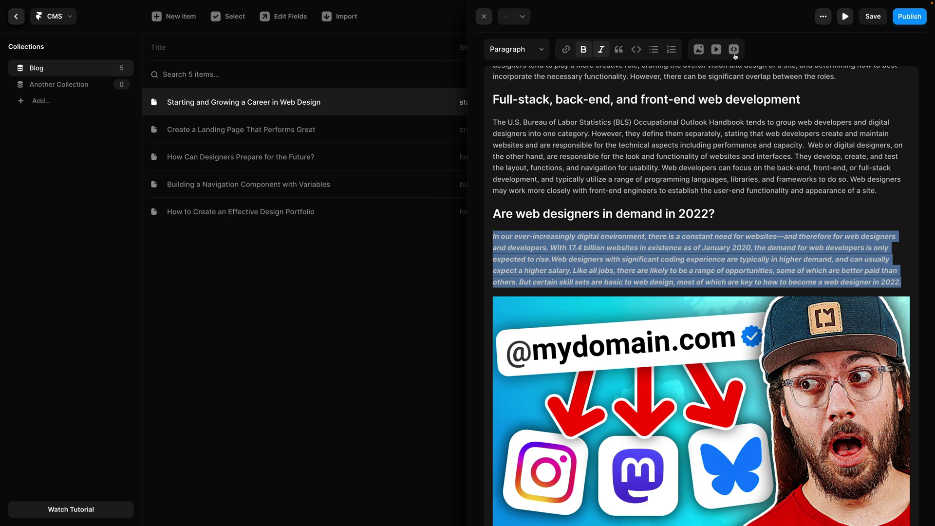
left_click_drag(650, 307, 625, 141)
scroll(630, 197, "up", 3)
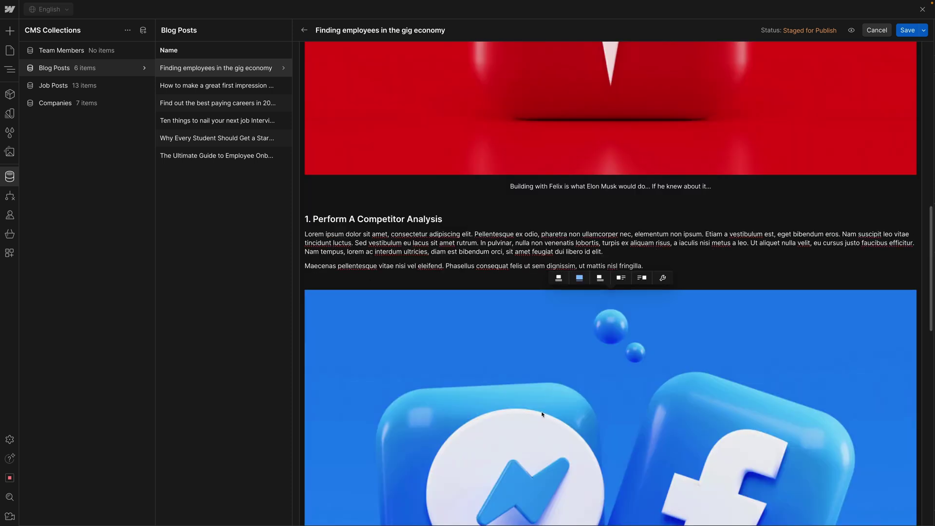
left_click_drag(535, 370, 470, 378)
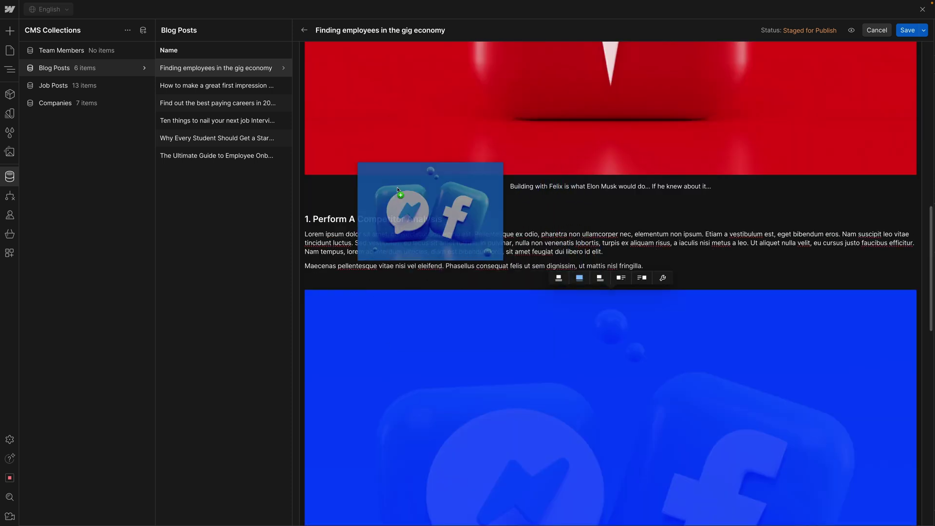
left_click_drag(397, 190, 414, 192)
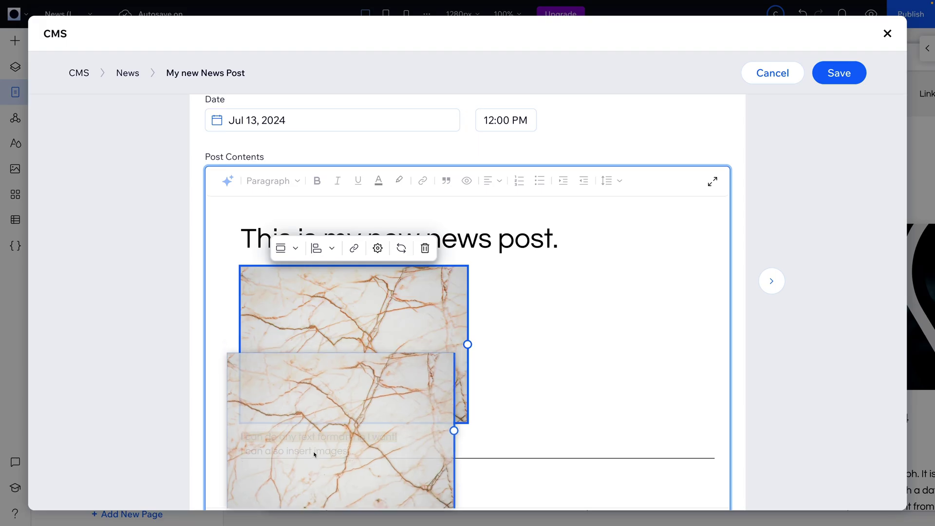
mouse_move(313, 453)
left_mouse_down()
mouse_move(314, 436)
mouse_move(314, 444)
left_mouse_up()
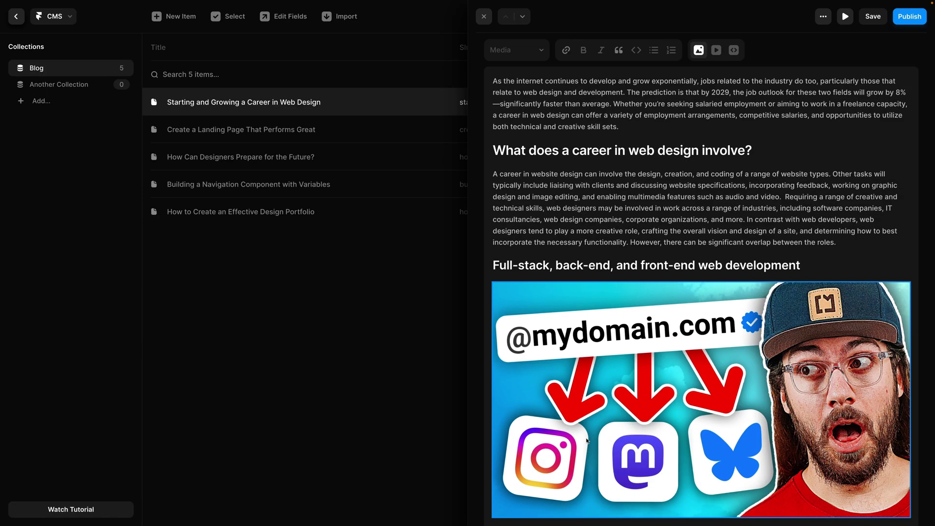
scroll(633, 292, "up", 1)
left_click_drag(633, 341, 573, 210)
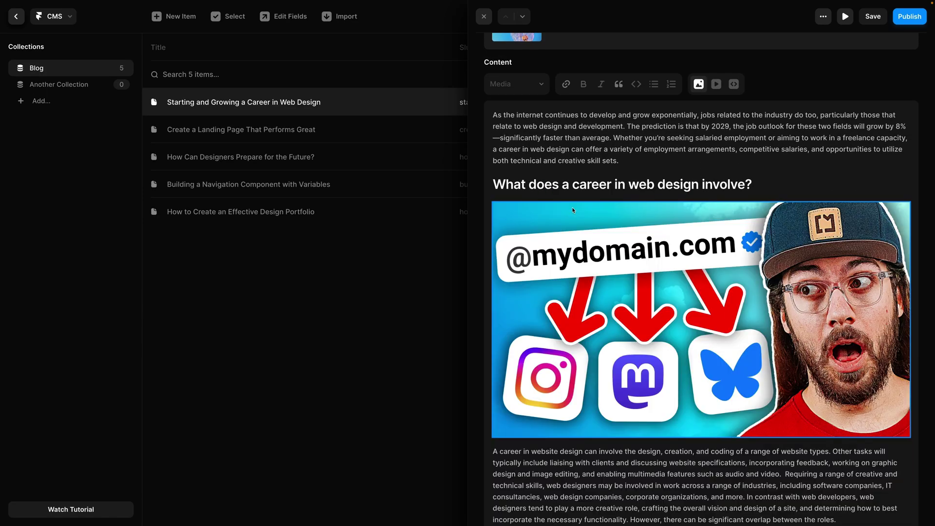
scroll(575, 239, "up", 3)
left_click_drag(606, 390, 604, 341)
scroll(634, 409, "down", 3)
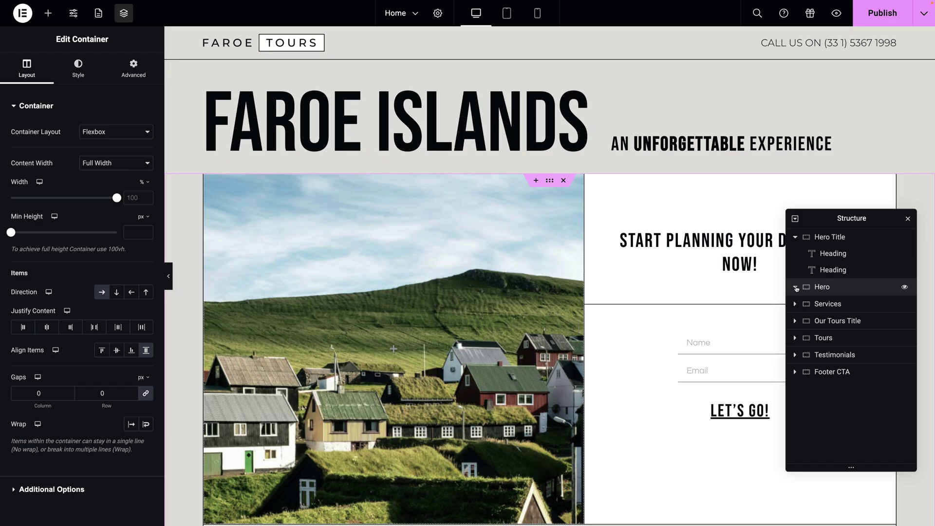
Step: Expand the Hero layers in Elementor, select its lighthouse image, then select the Start planning heading
left_click(800, 306)
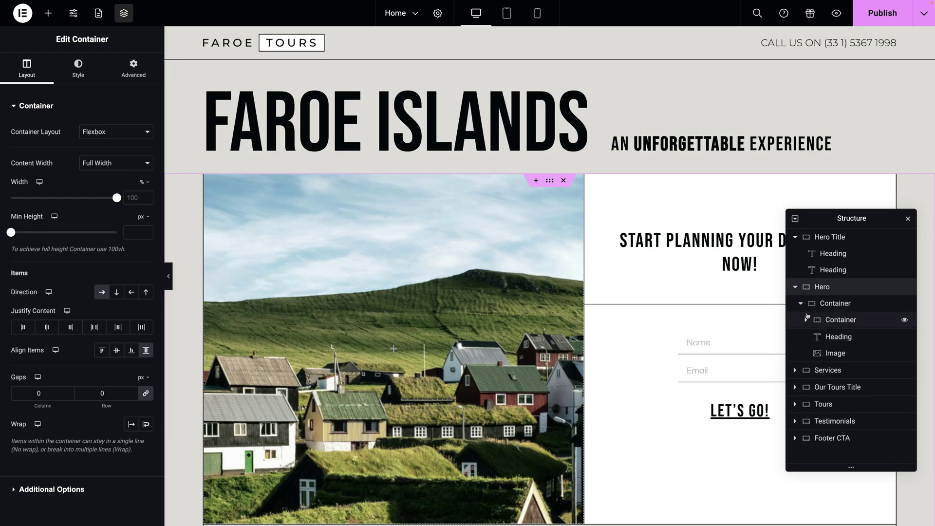
left_click(818, 351)
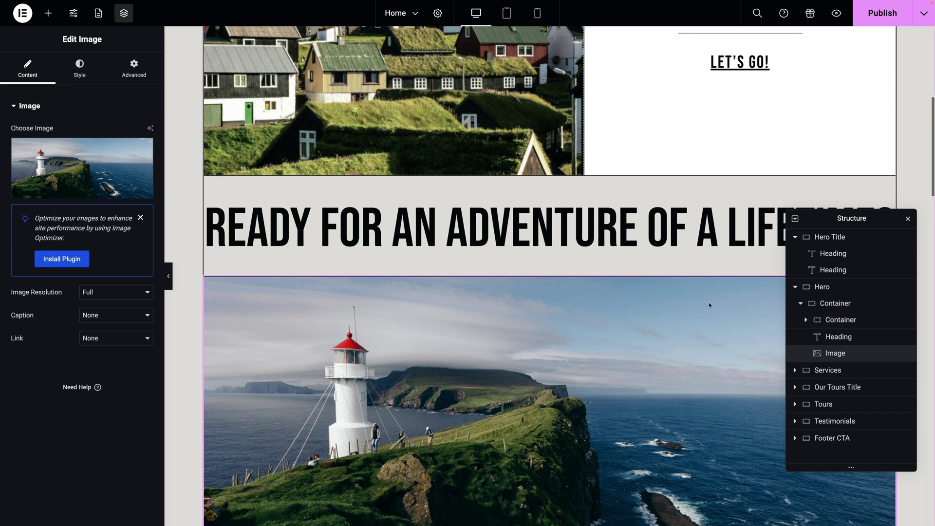
scroll(613, 111, "up", 5)
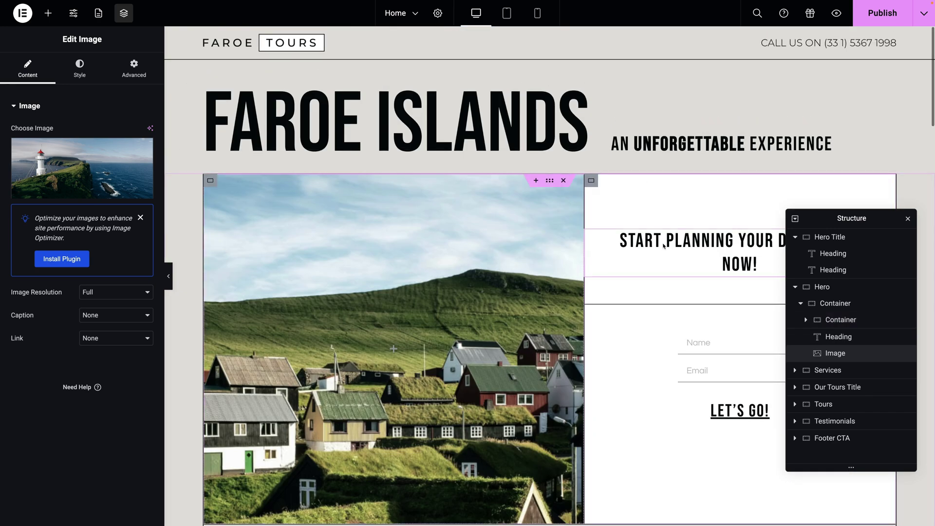
left_click(623, 239)
Step: Turn the WordPress post's opening paragraph Vivid red and reselect it
left_click(687, 371)
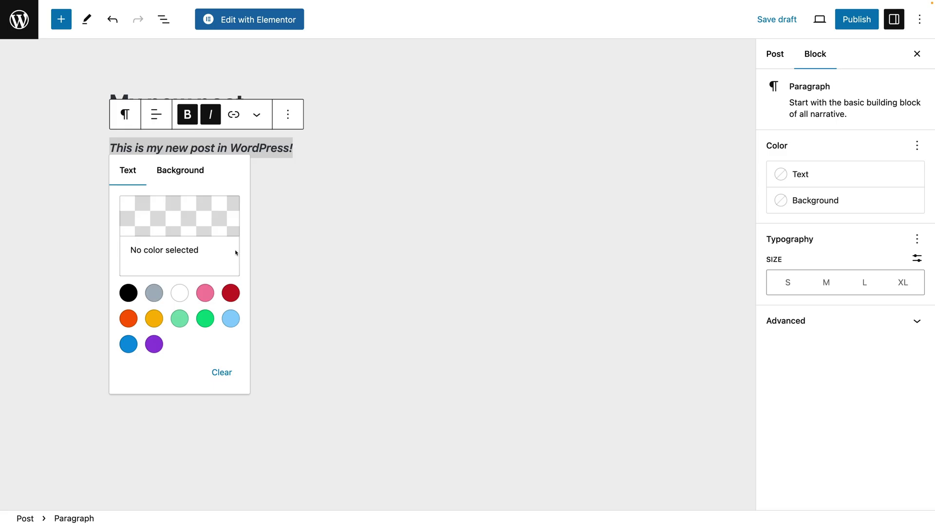
left_click(231, 292)
left_click(304, 218)
left_click(340, 152)
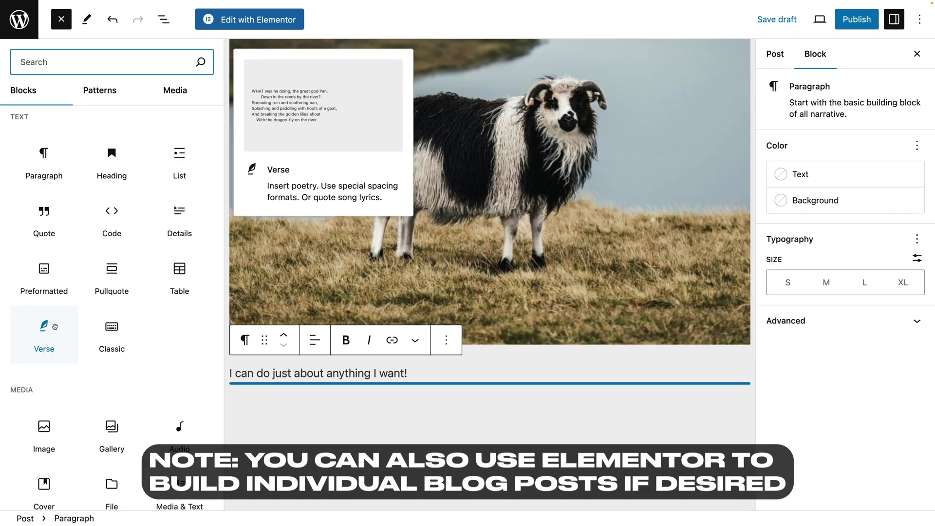
Step: Move the sheep image block to a new position within the post
scroll(55, 326, "down", 7)
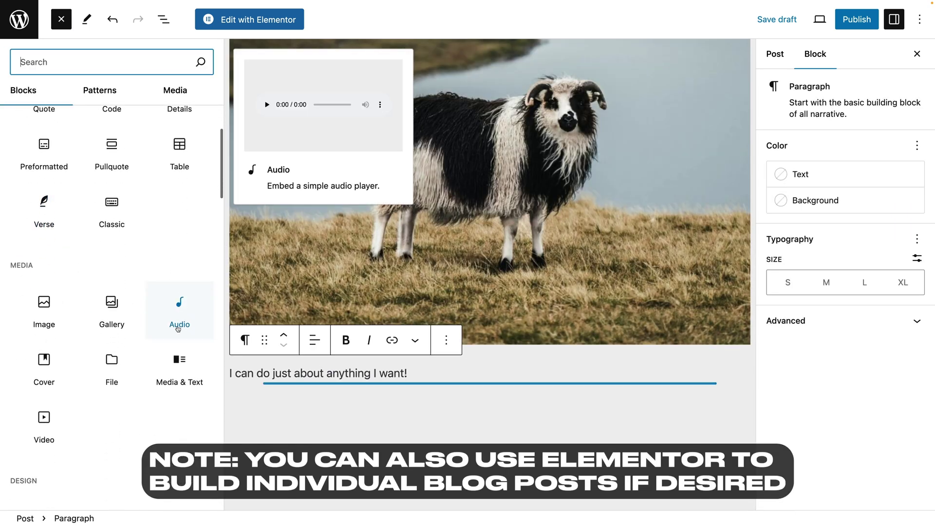
scroll(205, 330, "down", 10)
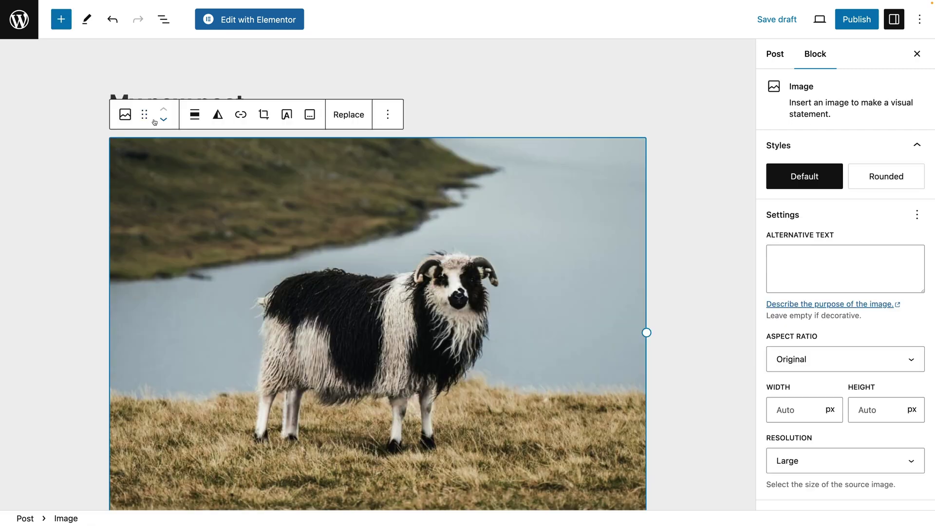
left_click_drag(146, 119, 190, 405)
scroll(190, 405, "up", 3)
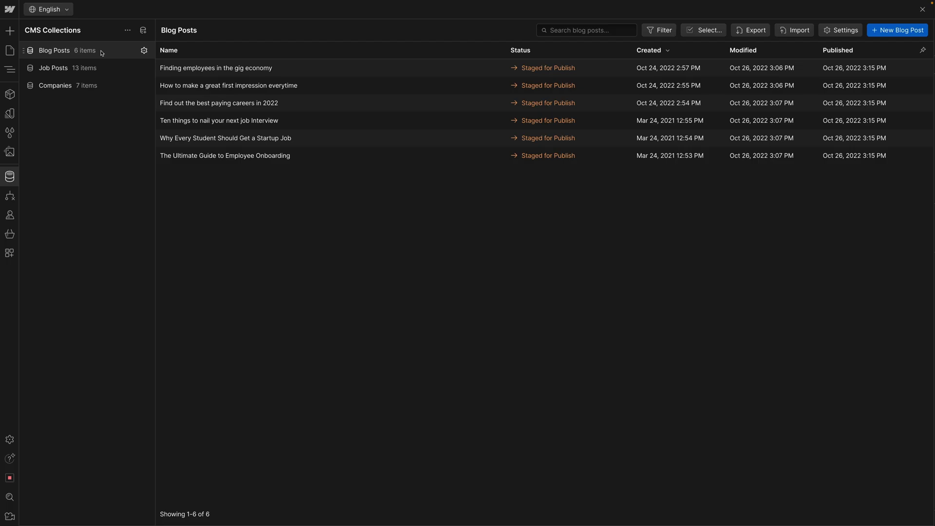
Step: Browse the Job Posts and Companies collections' items, then start a new CMS collection
left_click(112, 71)
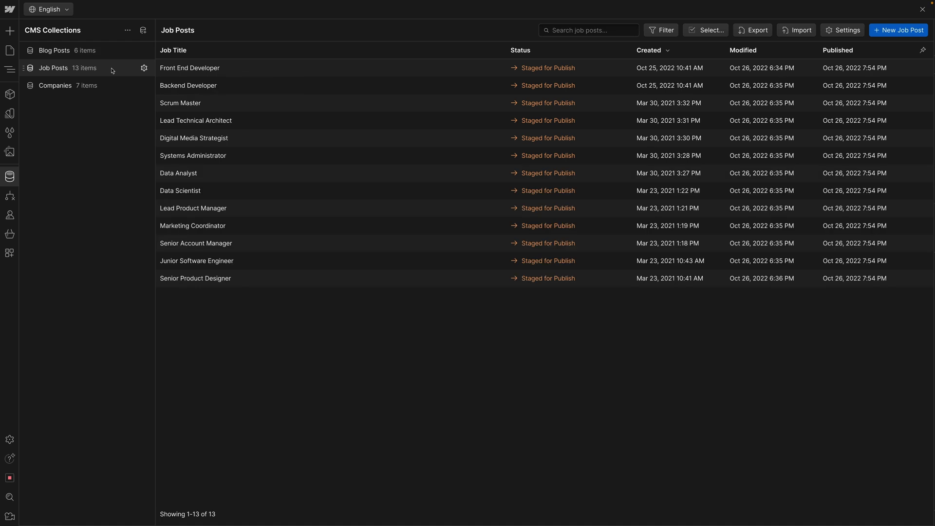
left_click(116, 87)
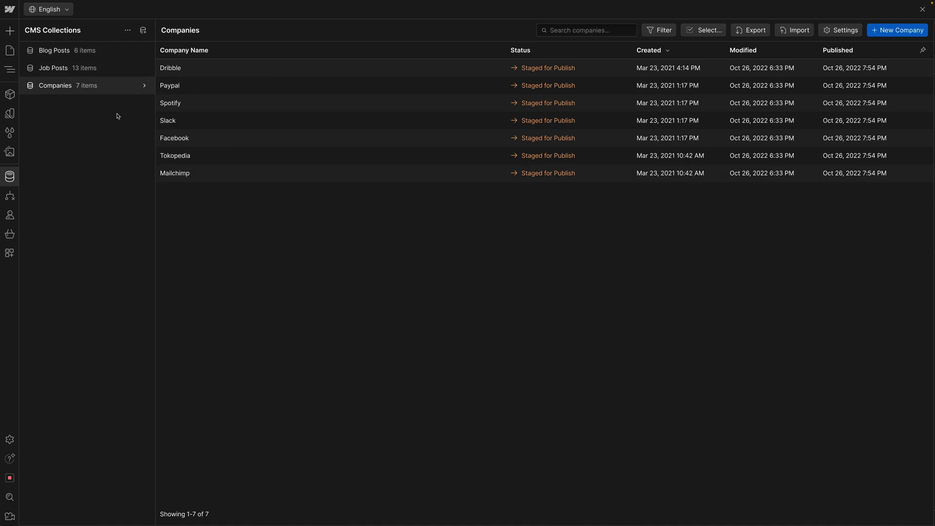
left_click(143, 30)
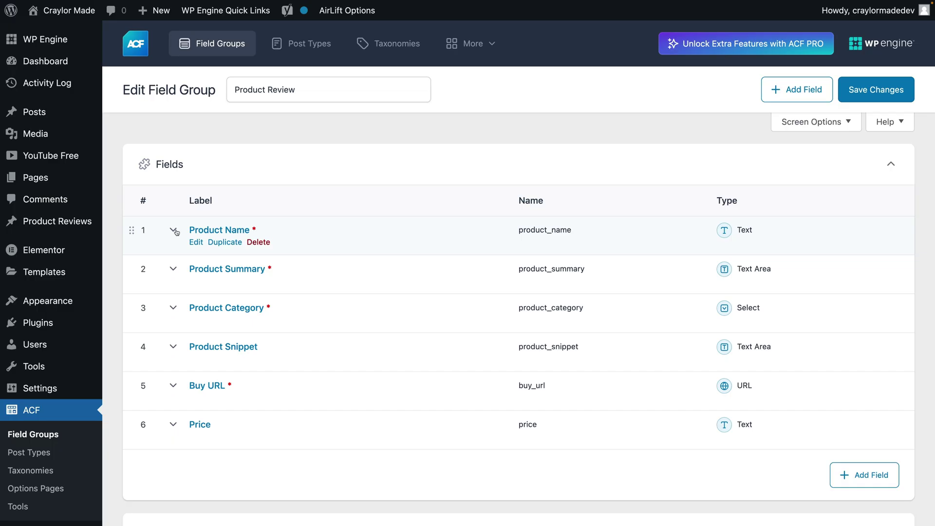
Step: Inspect ACF's Product Name field, then select the card's category heading and the Loop Grid in Elementor's Navigator
left_click(174, 230)
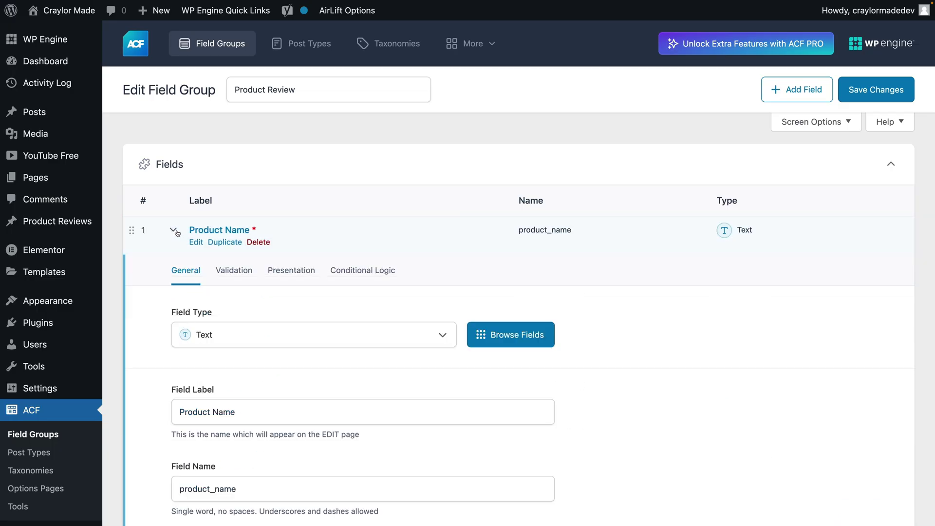
left_click(174, 230)
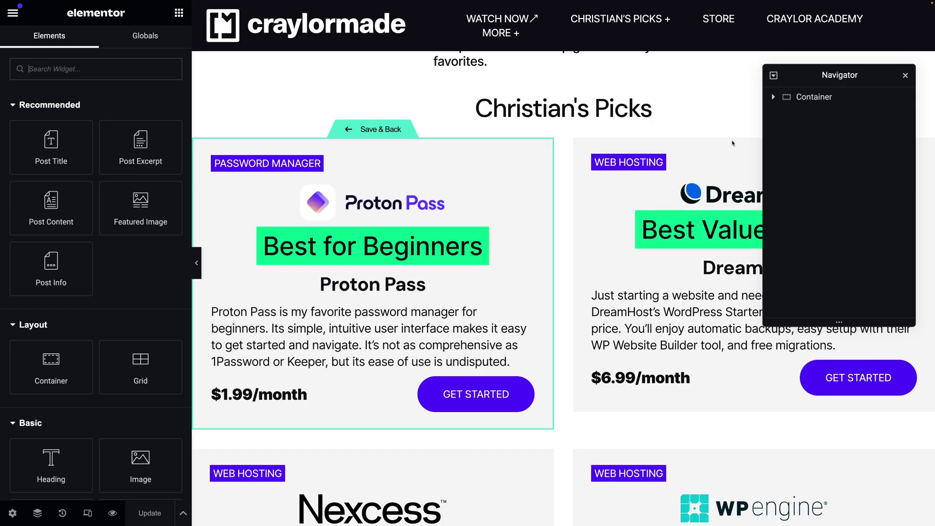
left_click(773, 97)
left_click(795, 115)
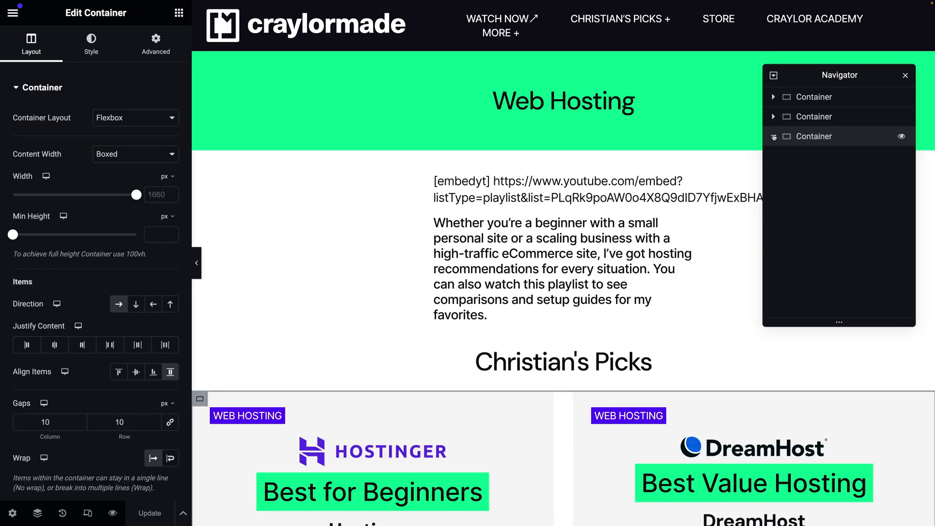
left_click(773, 136)
left_click(820, 155)
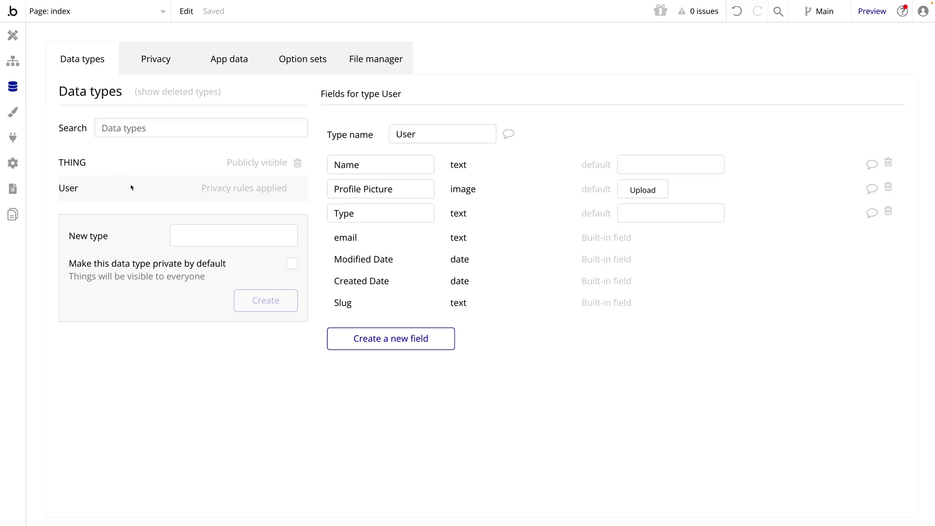
Step: Create a new data type named 'Blog Posts'
left_click(225, 240)
type("Blog Posts")
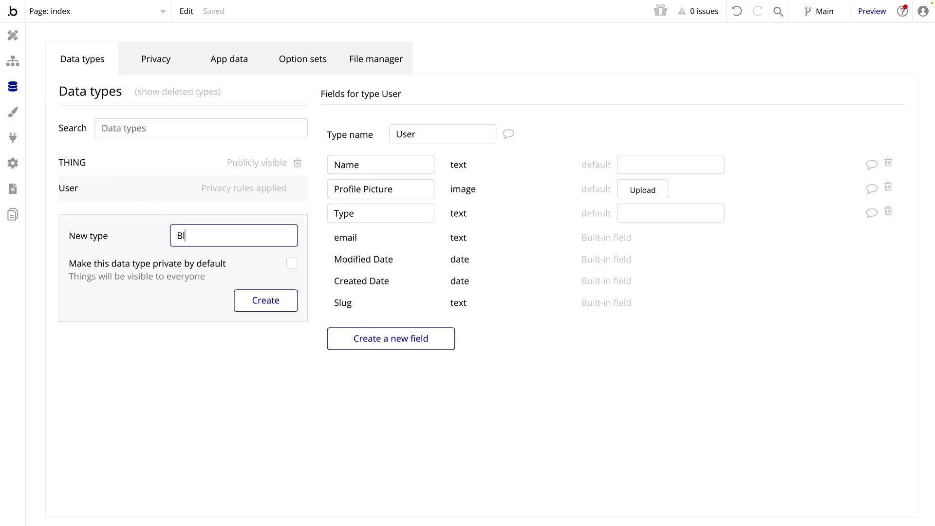
left_click(265, 307)
Step: Add a text field 'Post Body' to Blog Posts and start a 'Post Title' field
left_click(375, 261)
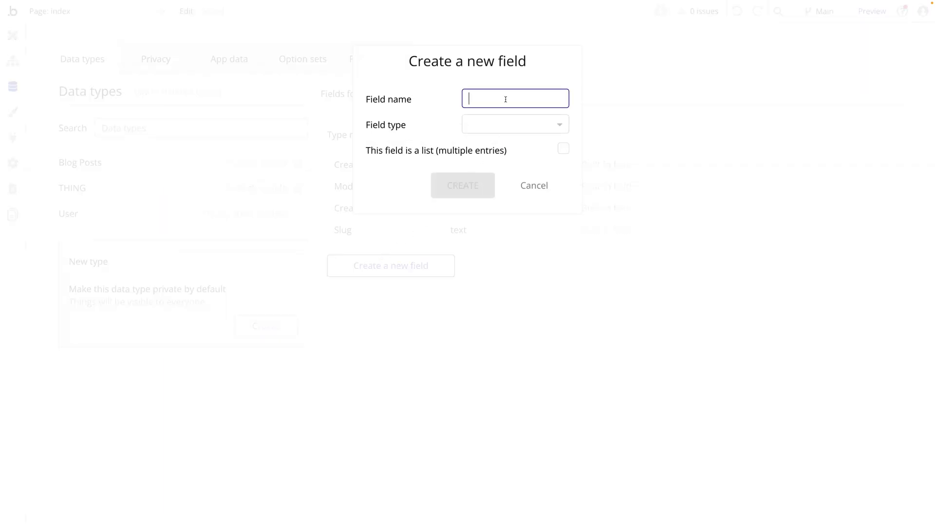
type("Post Body")
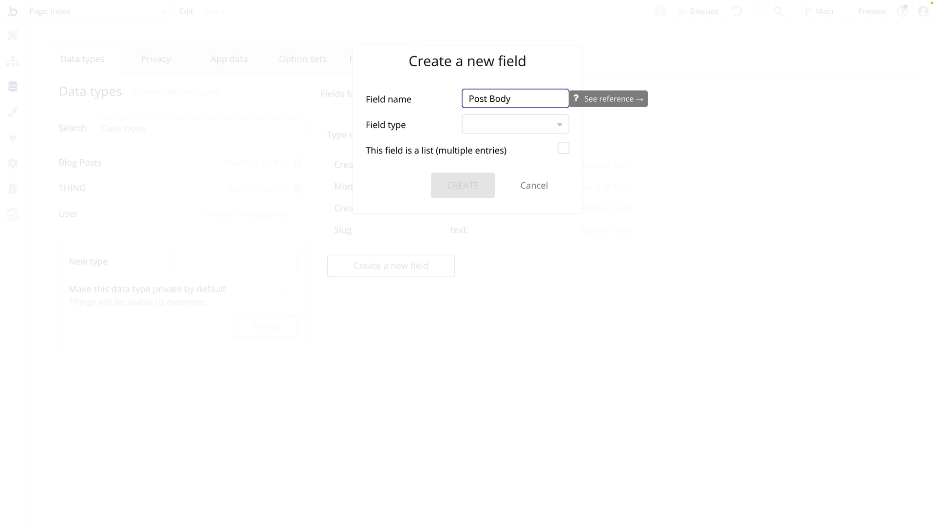
left_click(516, 122)
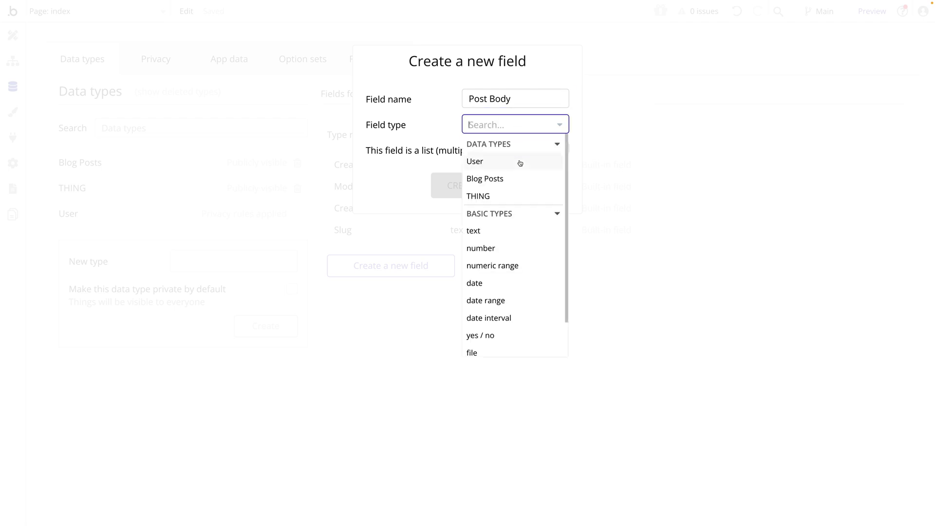
left_click(473, 230)
left_click(471, 184)
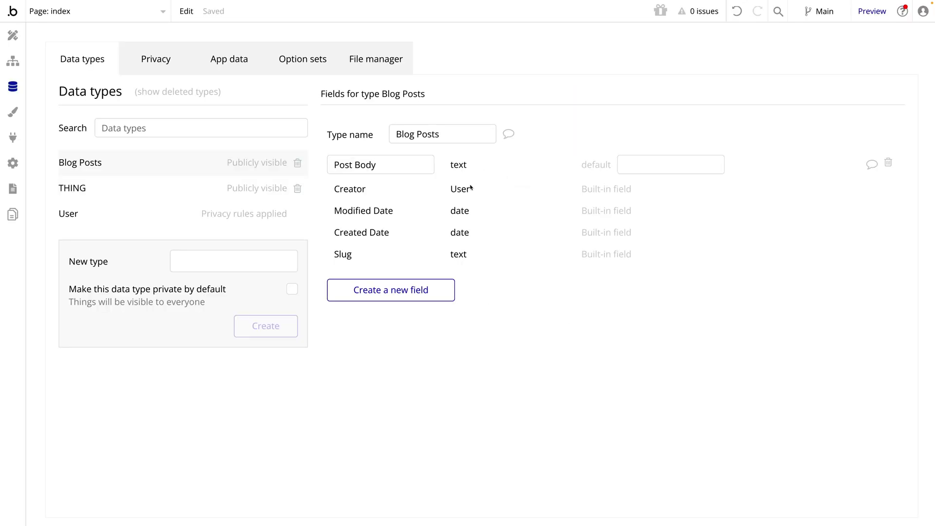
left_click(438, 291)
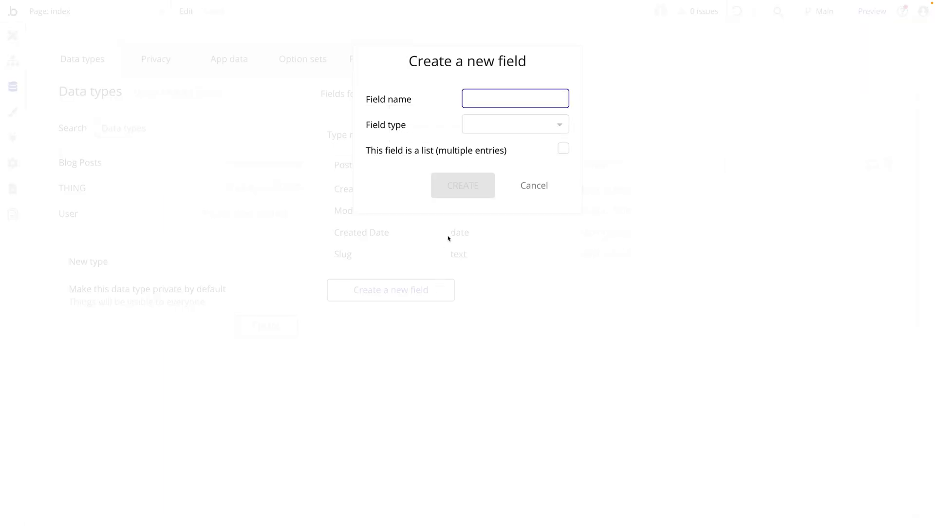
type("Post Title")
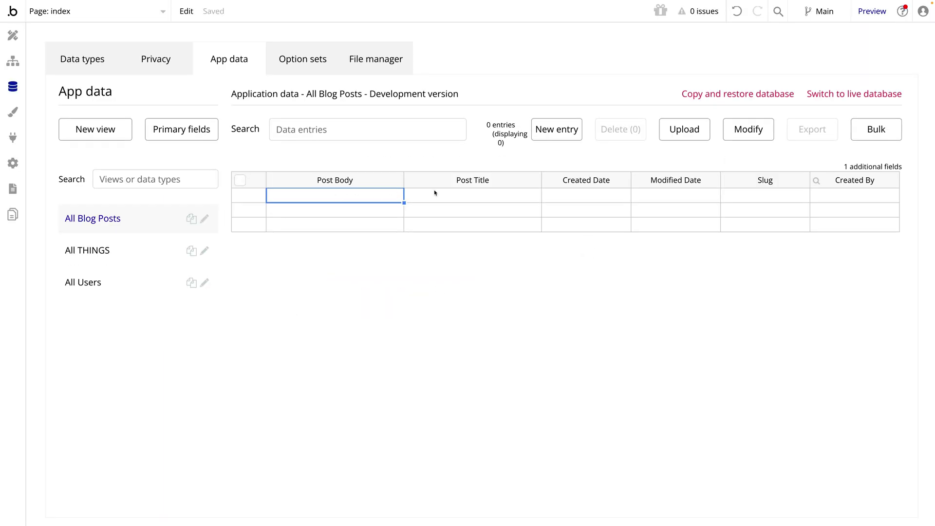
Step: Add a Blog Posts entry whose three-line Post Body asks how to bold text and upload an image
left_click(565, 130)
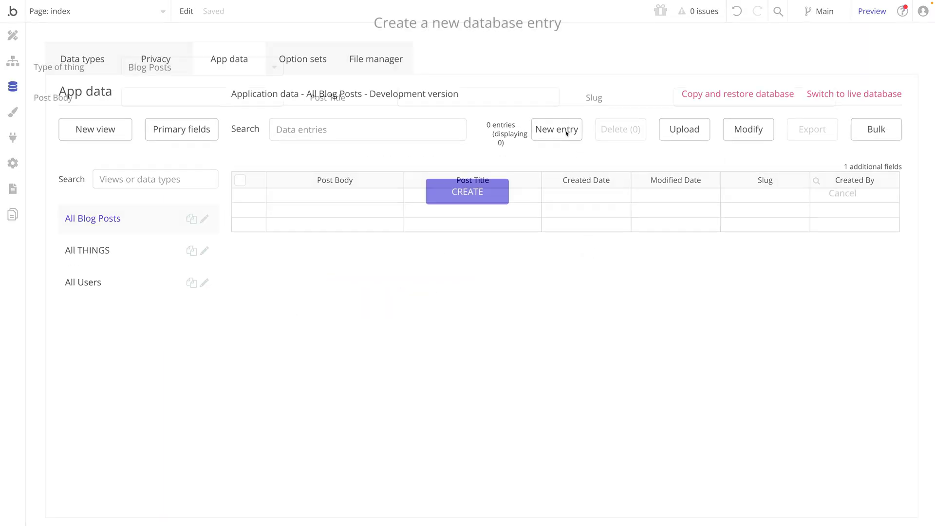
left_click(190, 103)
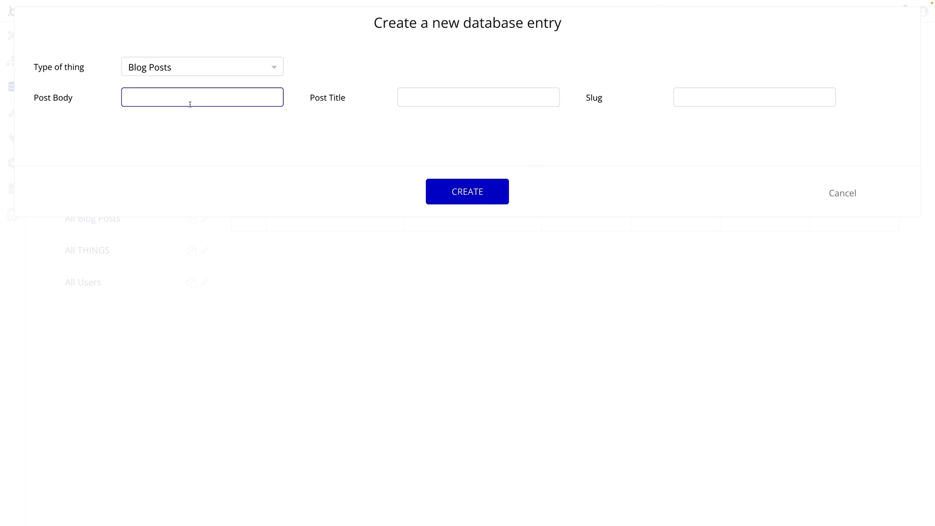
type("I can't really do rich form")
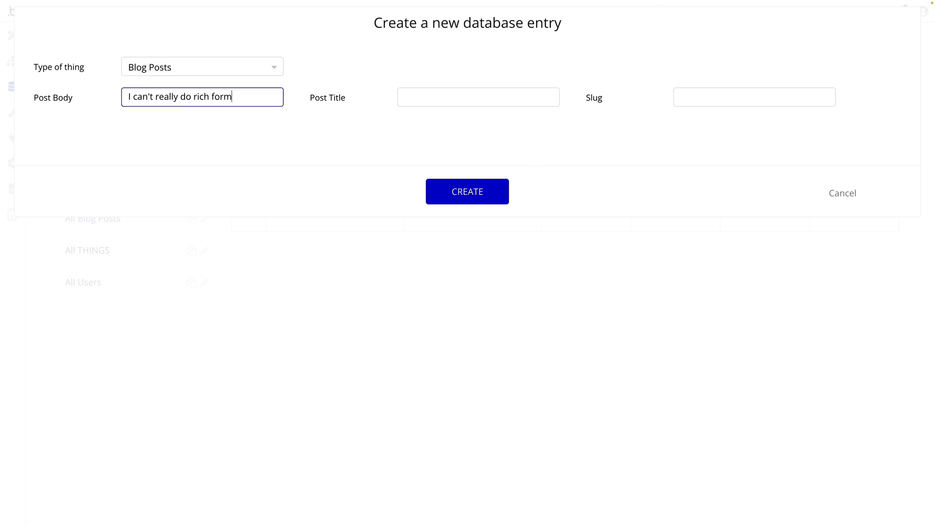
type("atting here...")
key("Return")
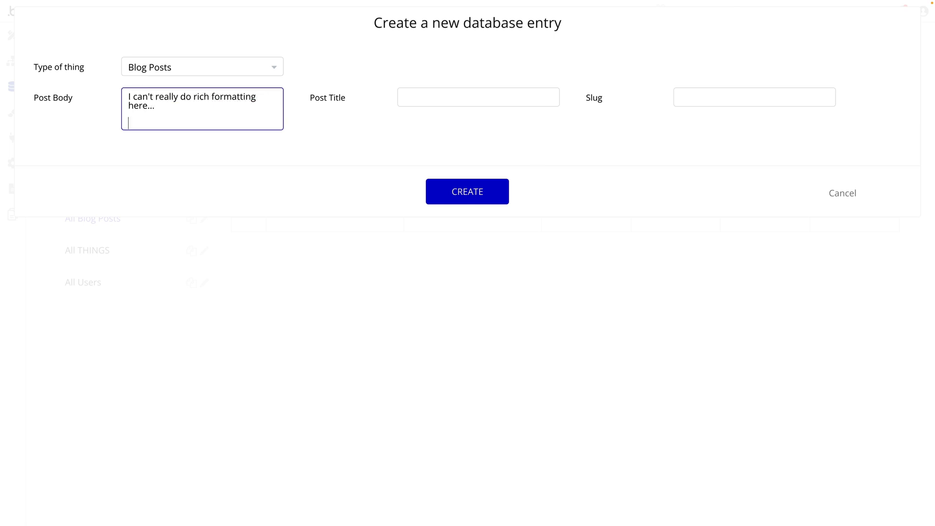
type("How would I bold something?")
key("Return")
key("Return")
type("How would I upload an image?")
left_click_drag(253, 123, 176, 123)
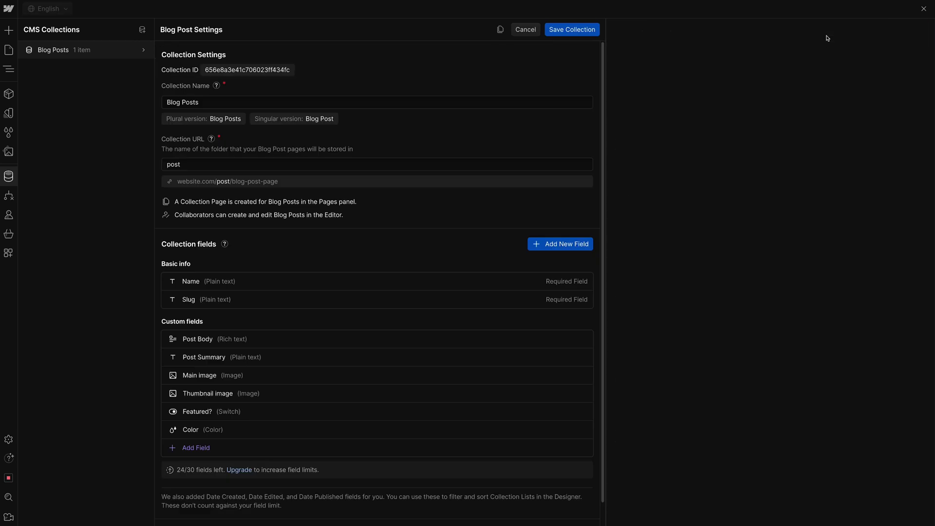
Step: Add a plain text field 'Meta Title' to the Blog Posts collection
left_click(366, 446)
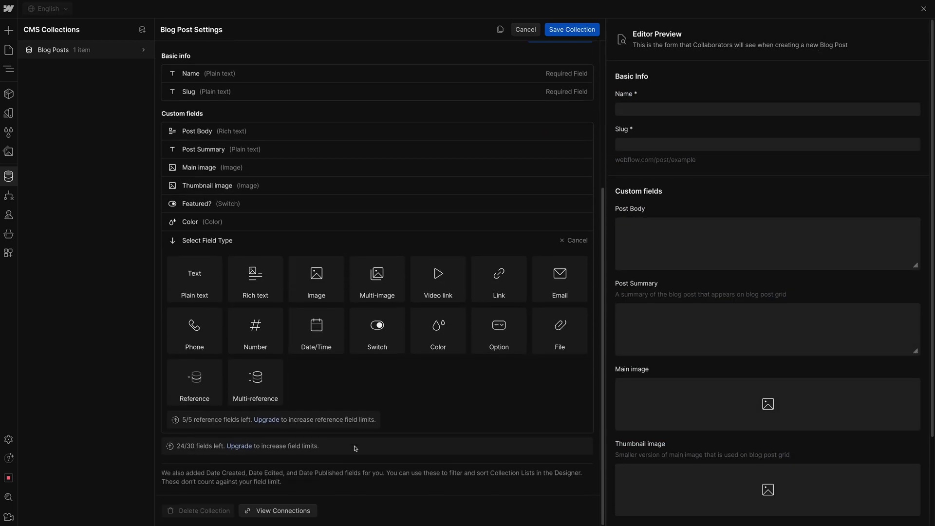
left_click(199, 294)
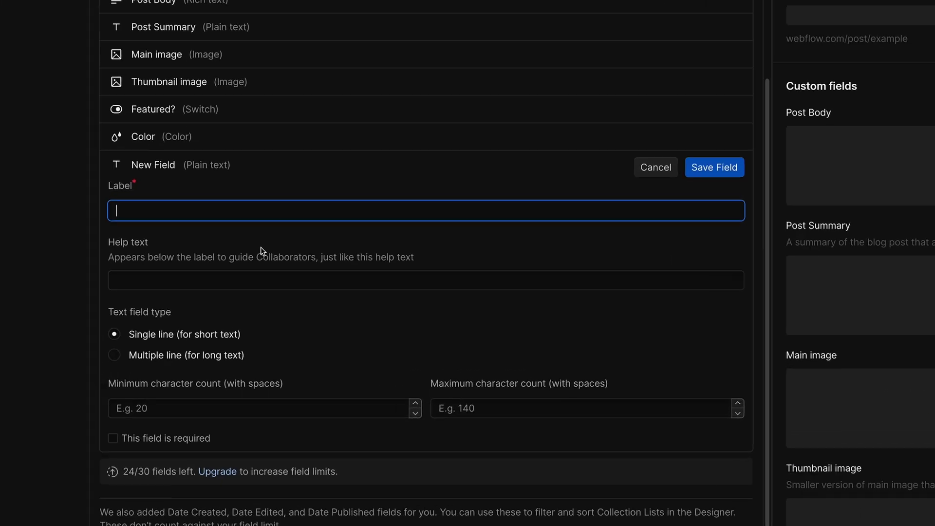
type("Meta Title")
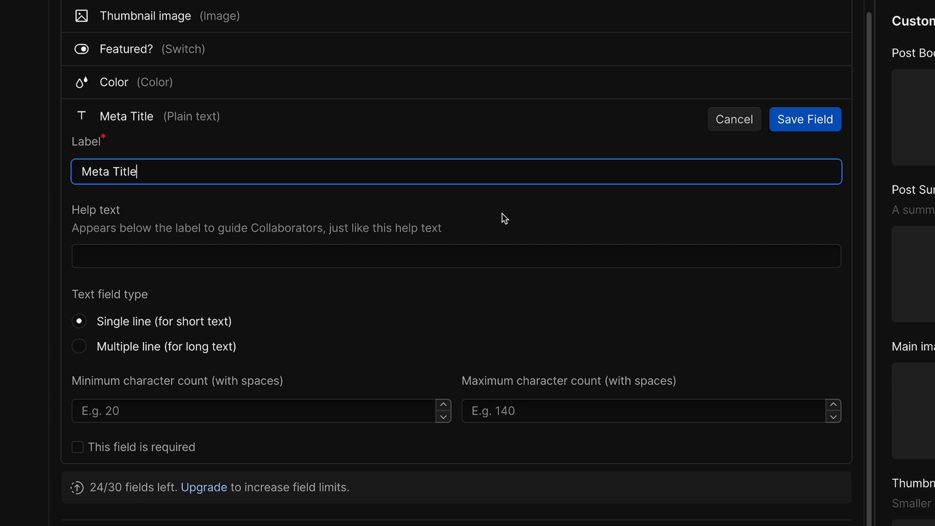
left_click(792, 126)
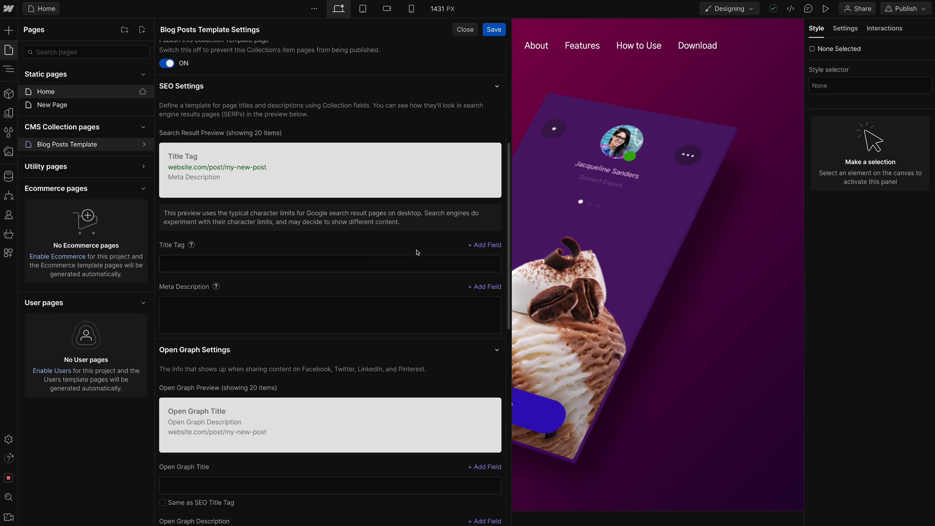
Step: Insert Meta Title into the Title Tag and Meta Description into the Meta Description setting
left_click(477, 245)
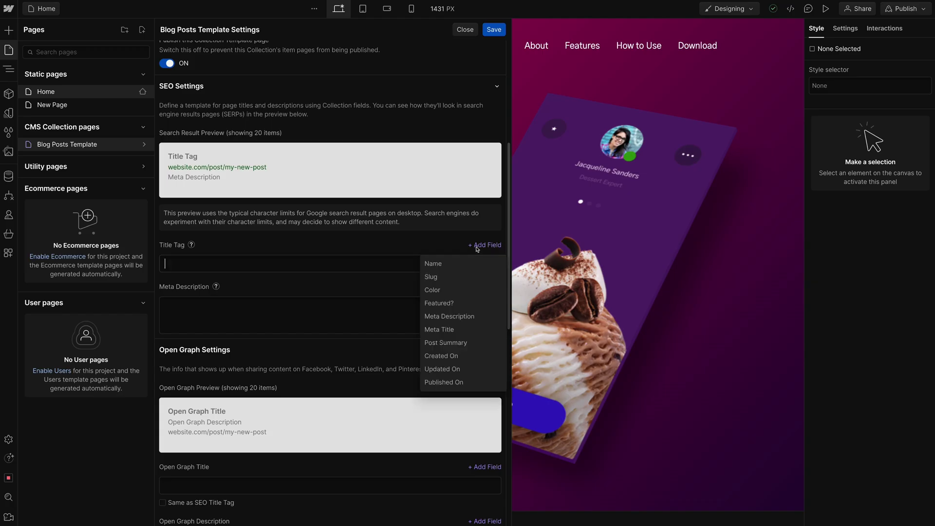
left_click(478, 328)
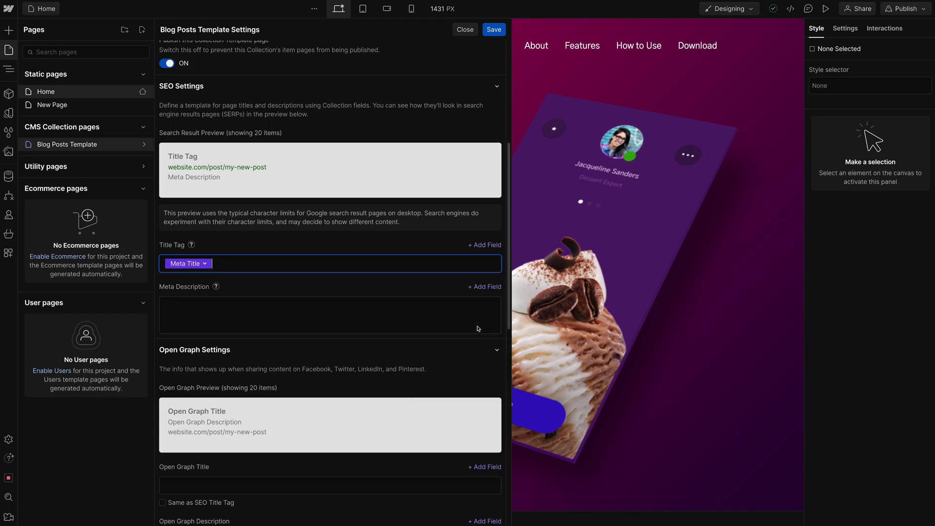
left_click(484, 287)
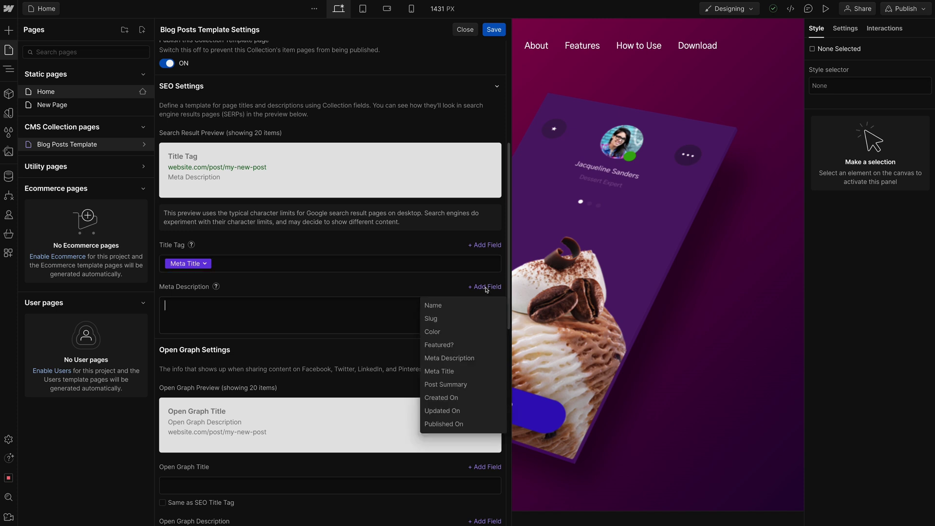
left_click(491, 358)
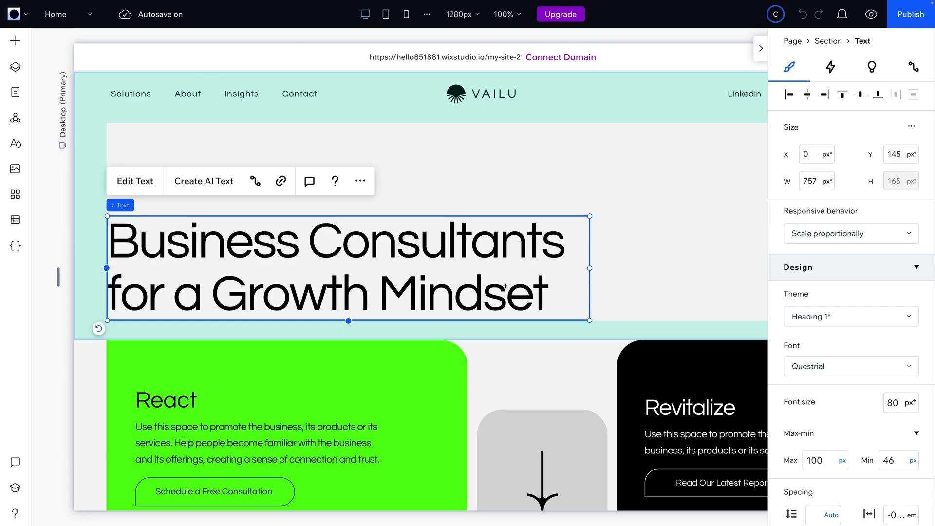
Step: Edit the Wix hero heading text, replacing 'Consultants' with 'Experts'
double_click(500, 240)
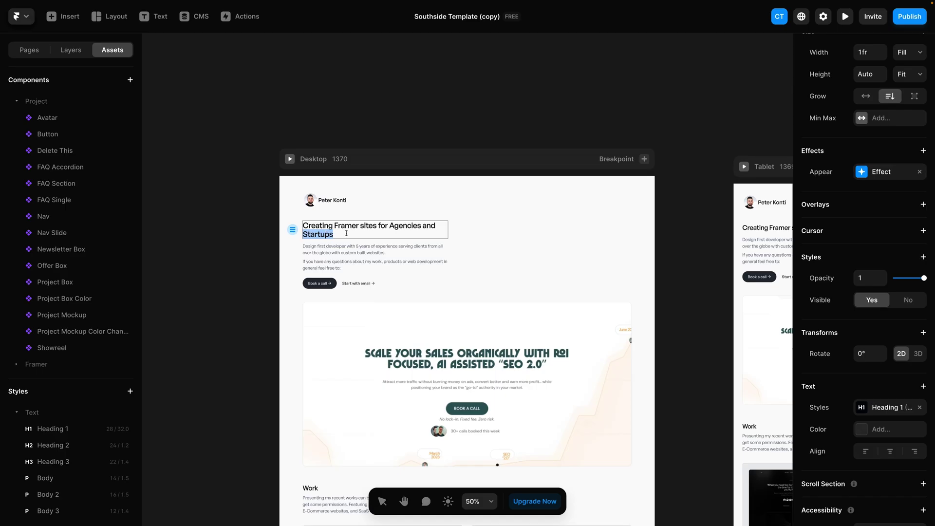
key("BackSpace")
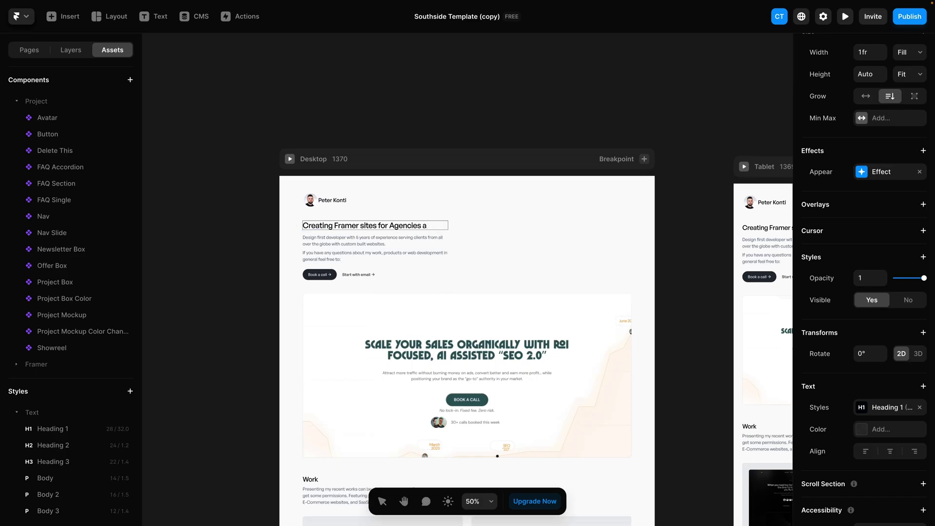
Step: Finish editing the shortened Framer heading and select the intro paragraph below it
key("Escape")
scroll(356, 242, "up", 5)
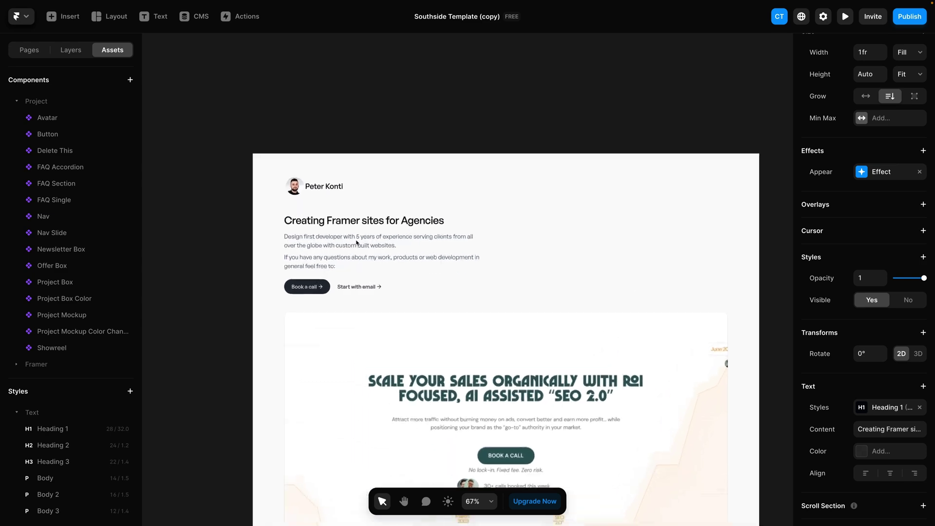
scroll(357, 242, "down", 1)
left_click(386, 235)
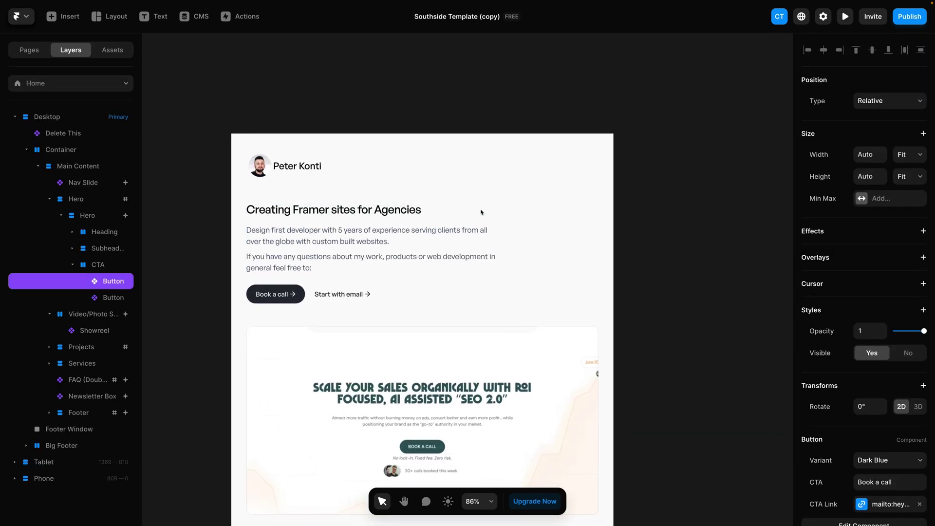
scroll(482, 210, "right", 10)
scroll(482, 210, "right", 3)
scroll(482, 210, "up", 2)
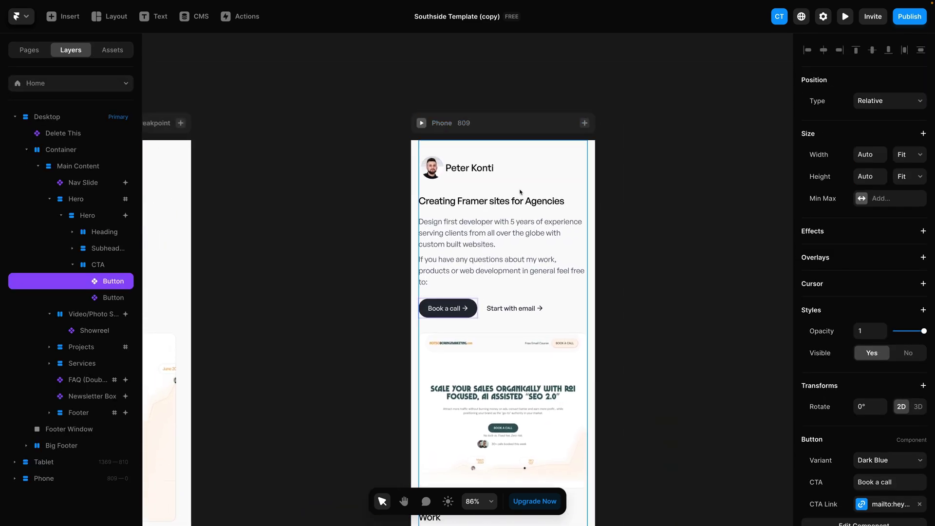
Step: Check the Phone breakpoint options, select the hero image in the layers, and open the heading's font list
right_click(546, 122)
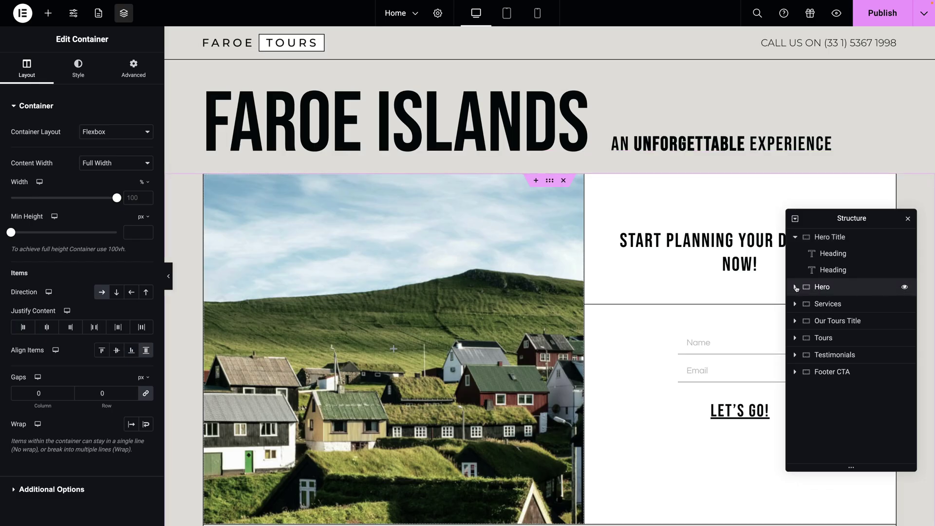
left_click(795, 287)
left_click(800, 303)
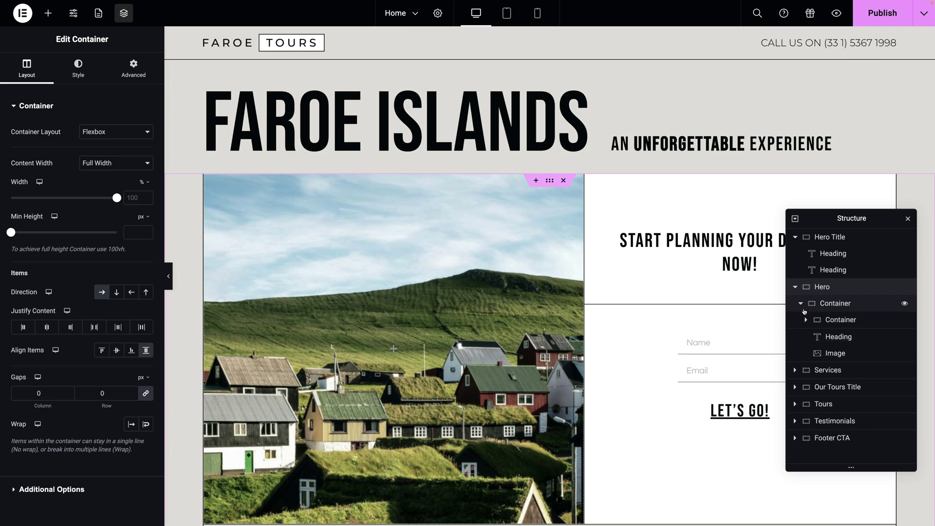
left_click(819, 352)
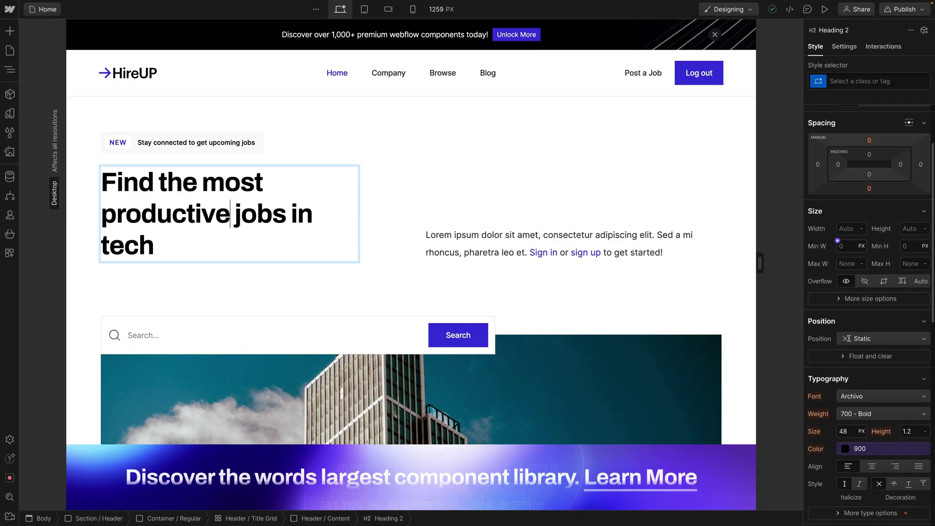
scroll(871, 292, "down", 3)
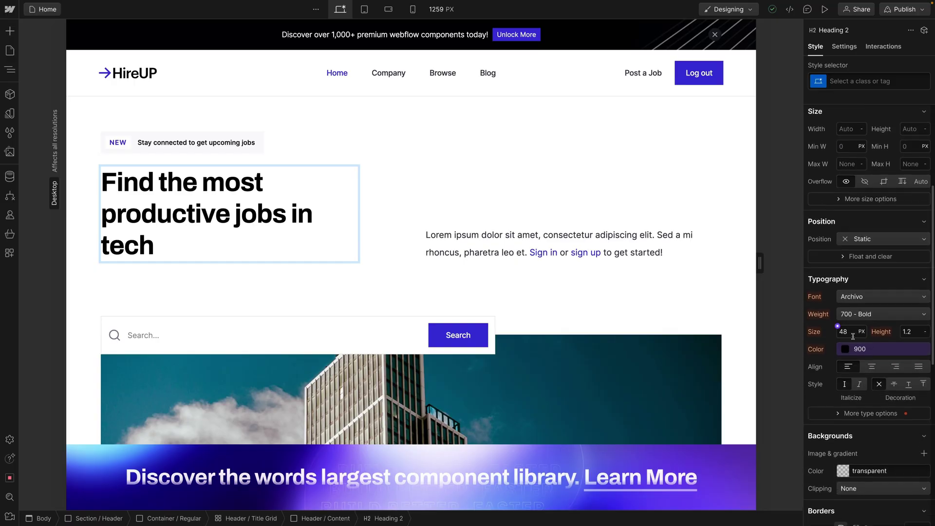
left_click(882, 288)
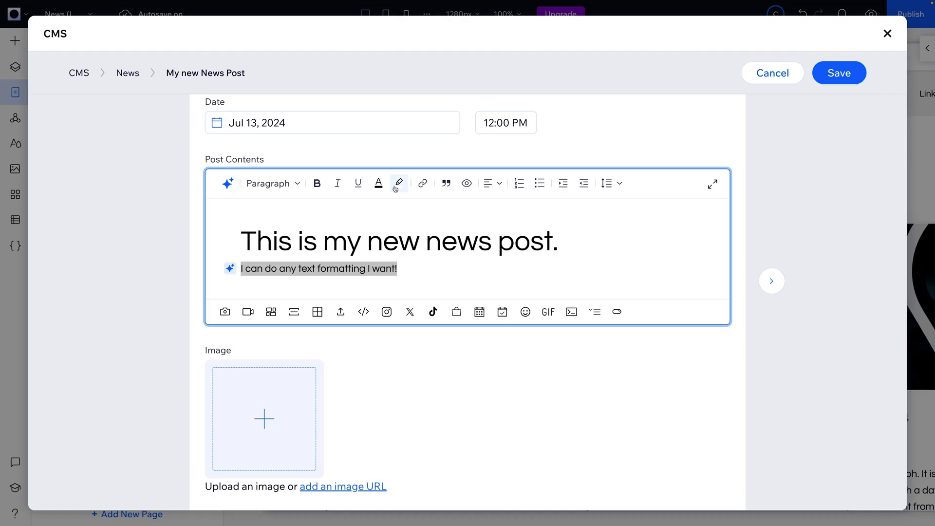
Step: Give the post's second line an orange highlight
left_click(399, 183)
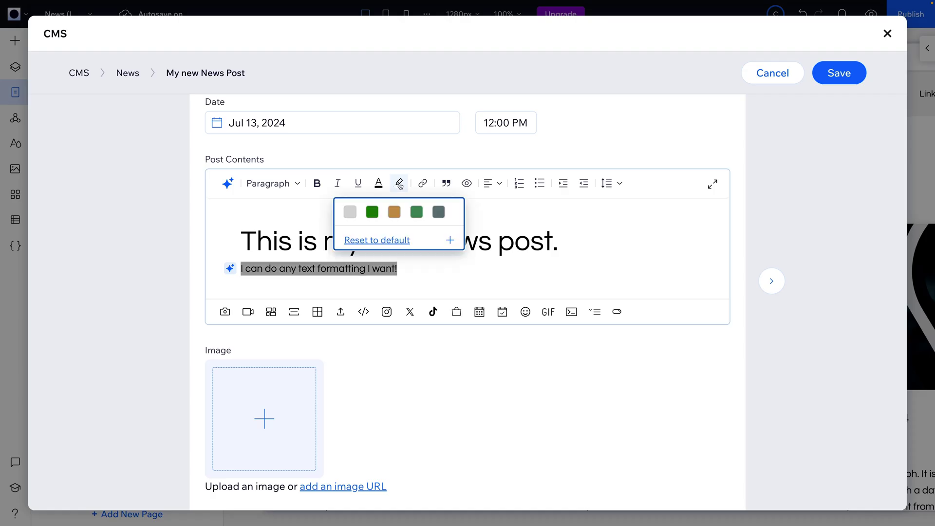
left_click(391, 211)
left_click(416, 242)
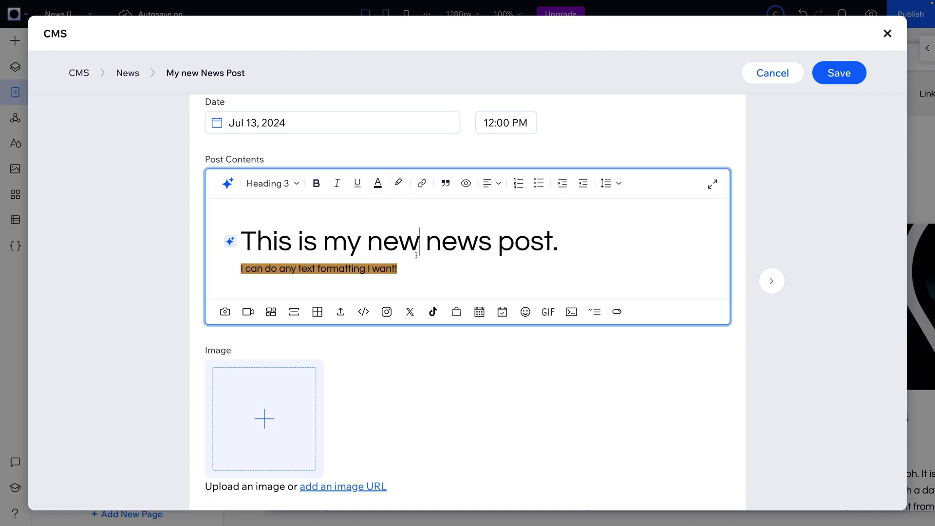
Step: Add an empty paragraph below the second line and reset its highlight to default
left_click(429, 269)
key("Return")
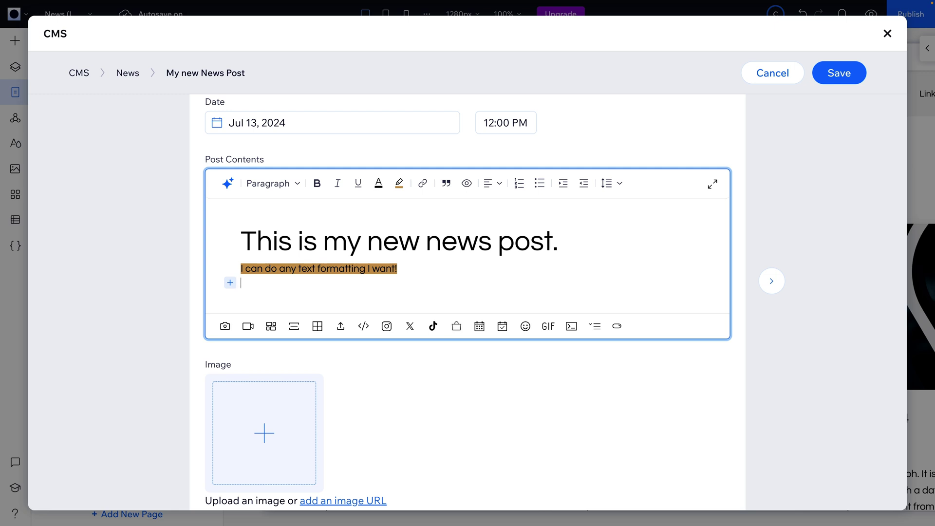
left_click(399, 183)
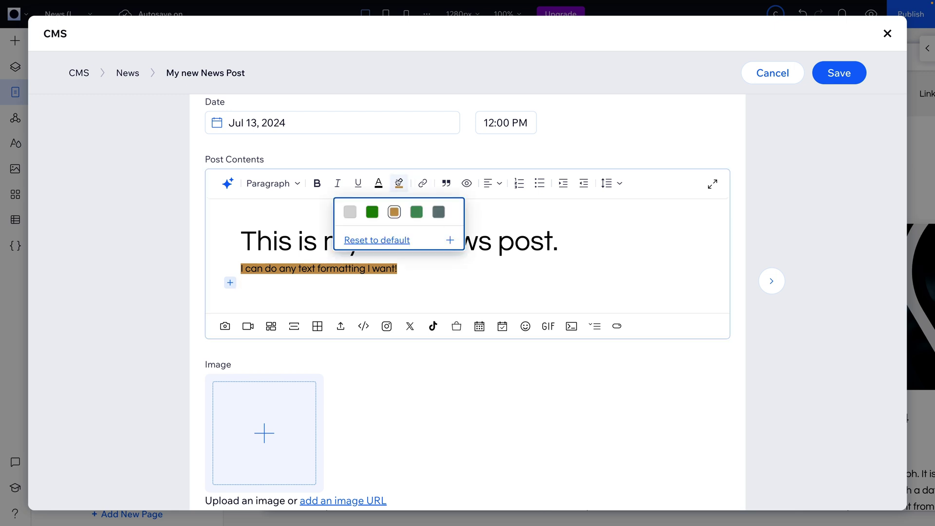
left_click(404, 241)
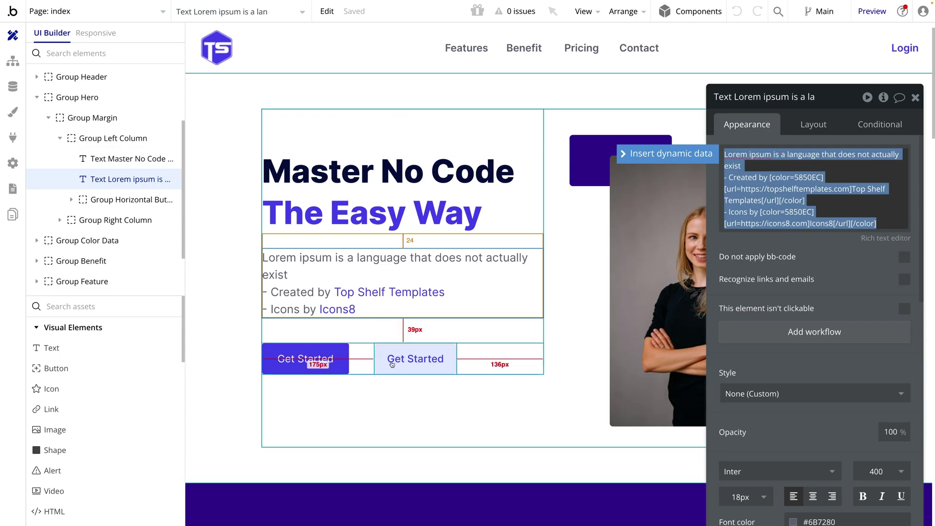
Step: Select the 'So Much Good Stuff' heading and replace 'Good' with 'Epic' in its text content
left_click(417, 359)
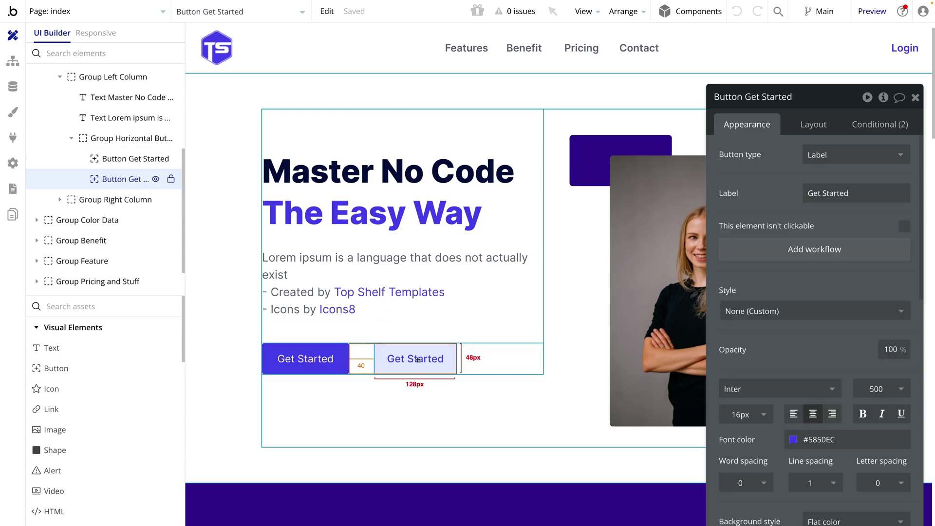
scroll(559, 280, "down", 6)
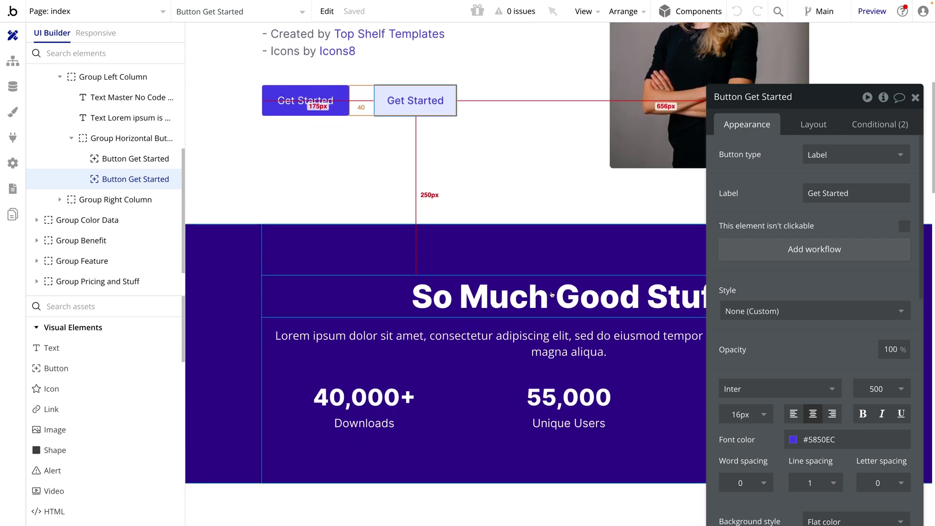
left_click(559, 280)
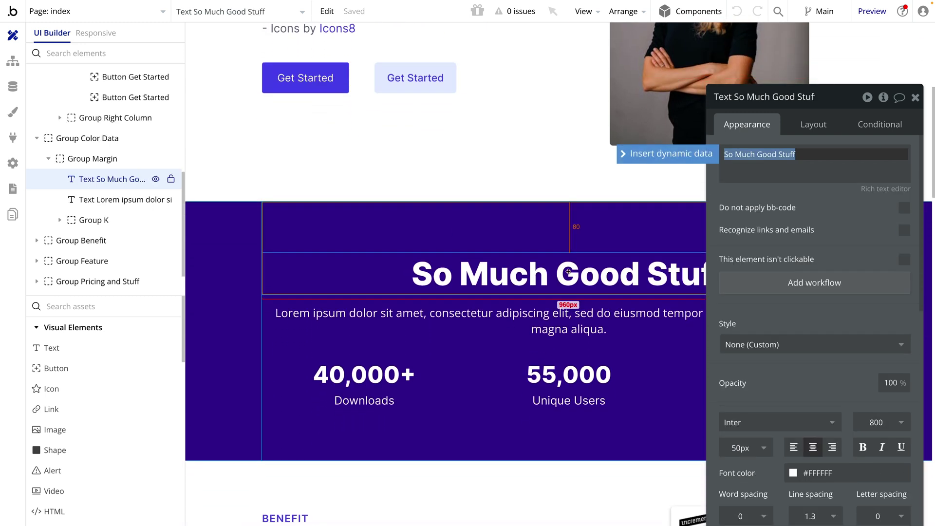
left_click(762, 157)
double_click(761, 157)
type("Epic")
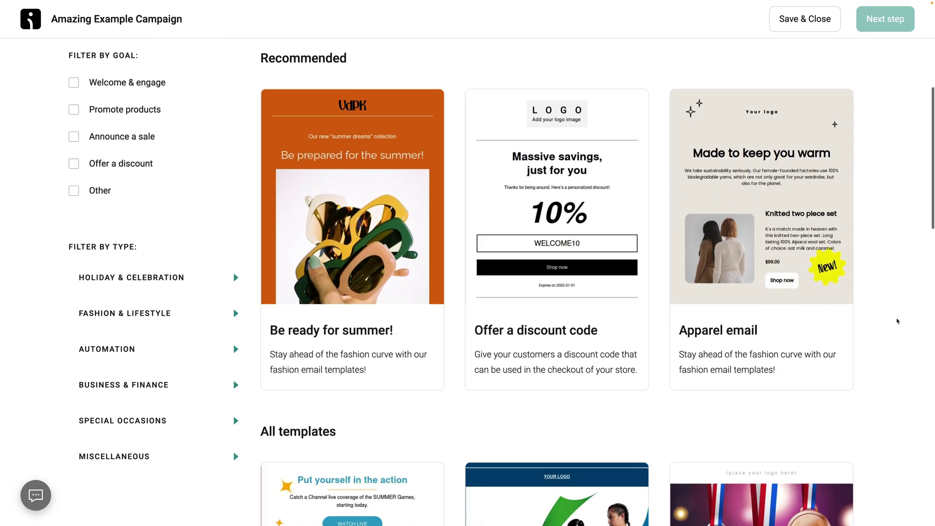
scroll(897, 321, "down", 1)
scroll(897, 321, "down", 5)
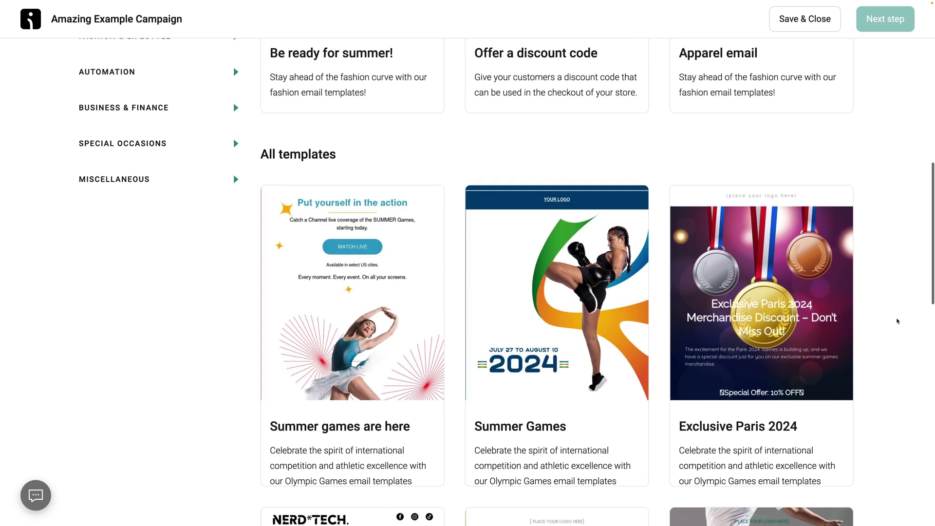
scroll(897, 321, "down", 4)
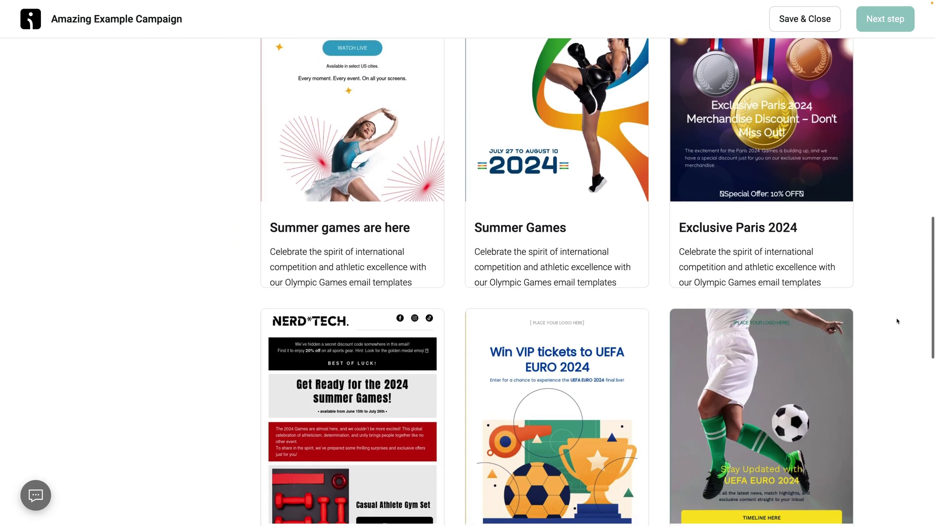
scroll(897, 321, "down", 4)
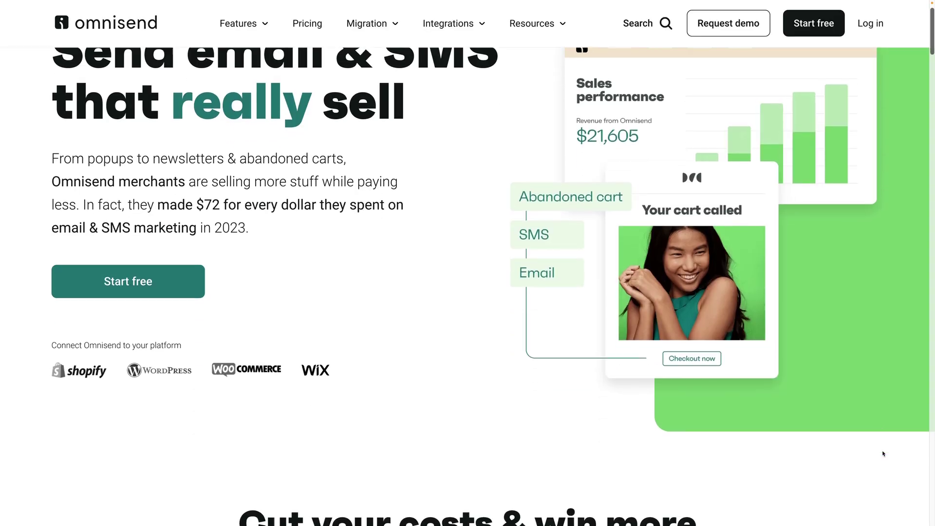
scroll(883, 453, "down", 4)
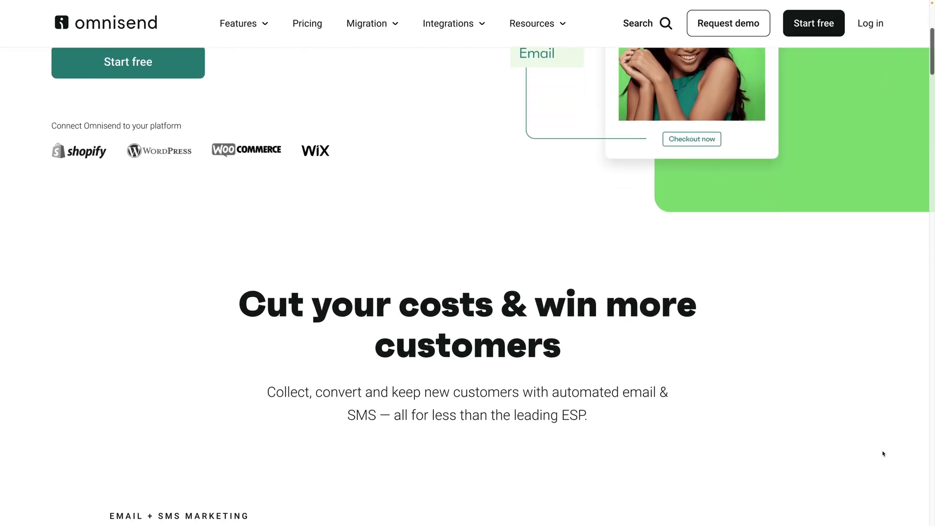
scroll(883, 453, "down", 4)
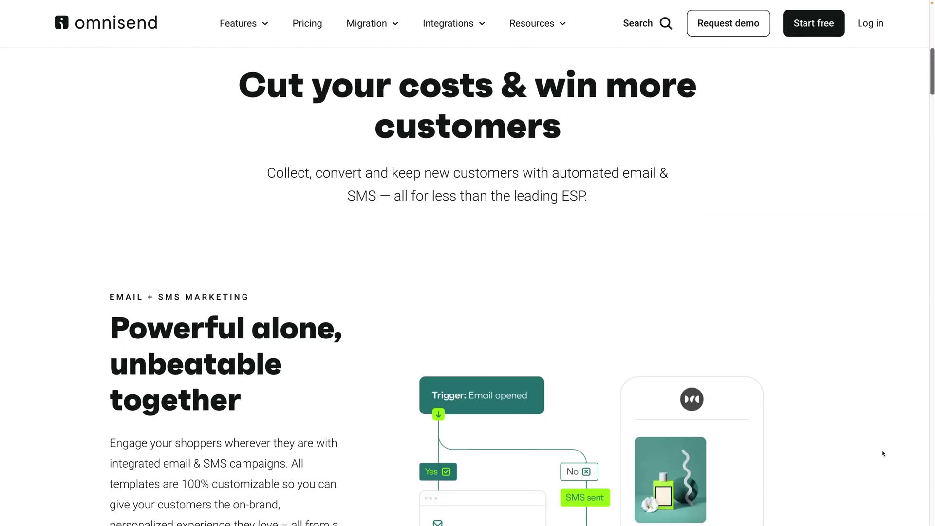
scroll(883, 454, "down", 4)
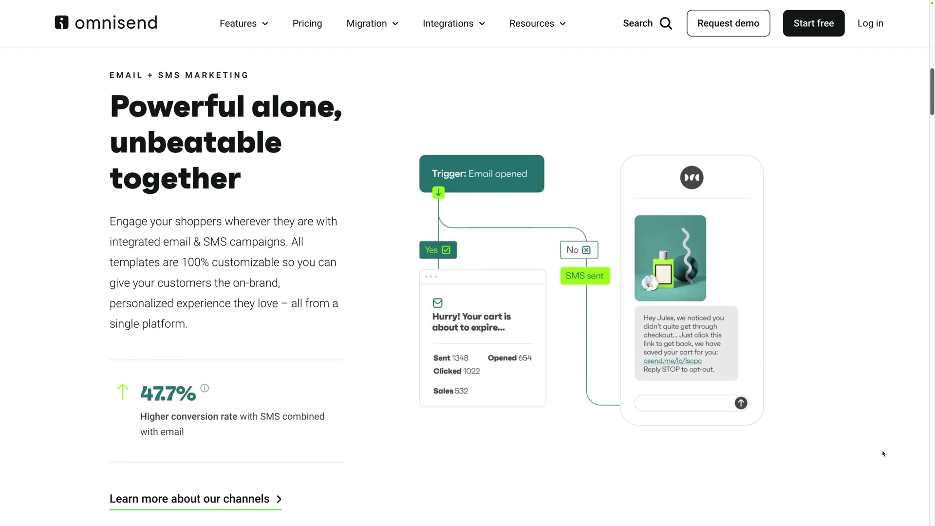